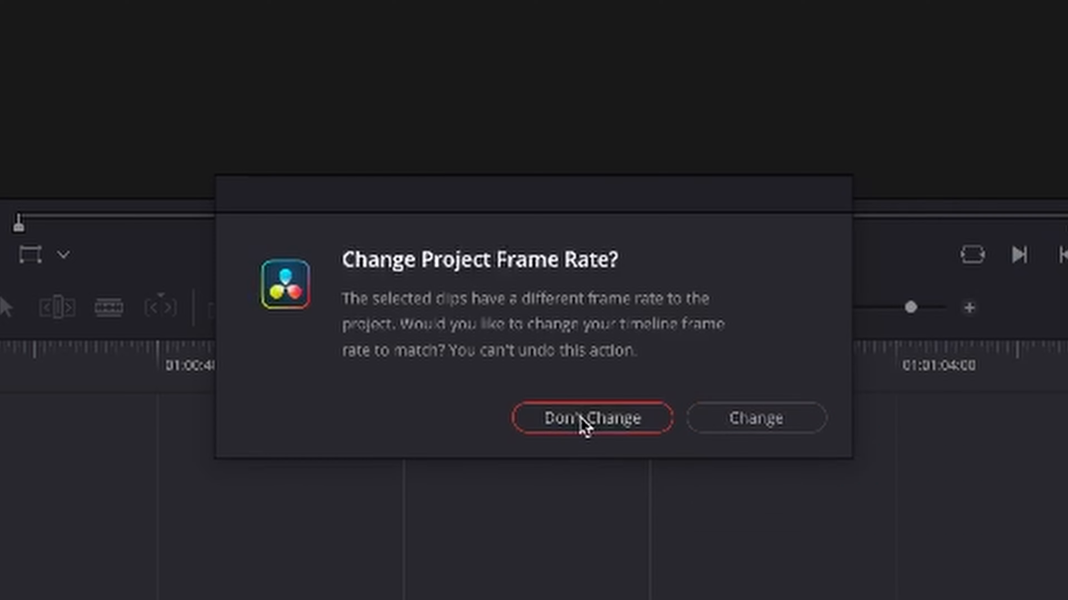
Keep the project's existing frame rate for the imported clips and turn the monitoring volume all the way down
{"action": "left_click", "coordinate": [581, 419]}
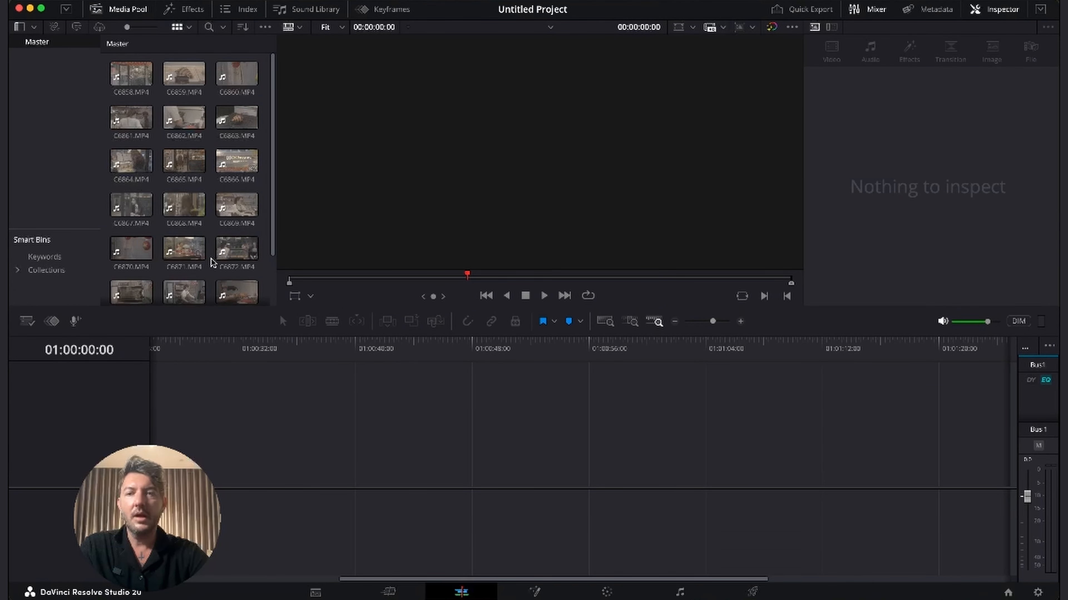
{"action": "left_click", "coordinate": [139, 85]}
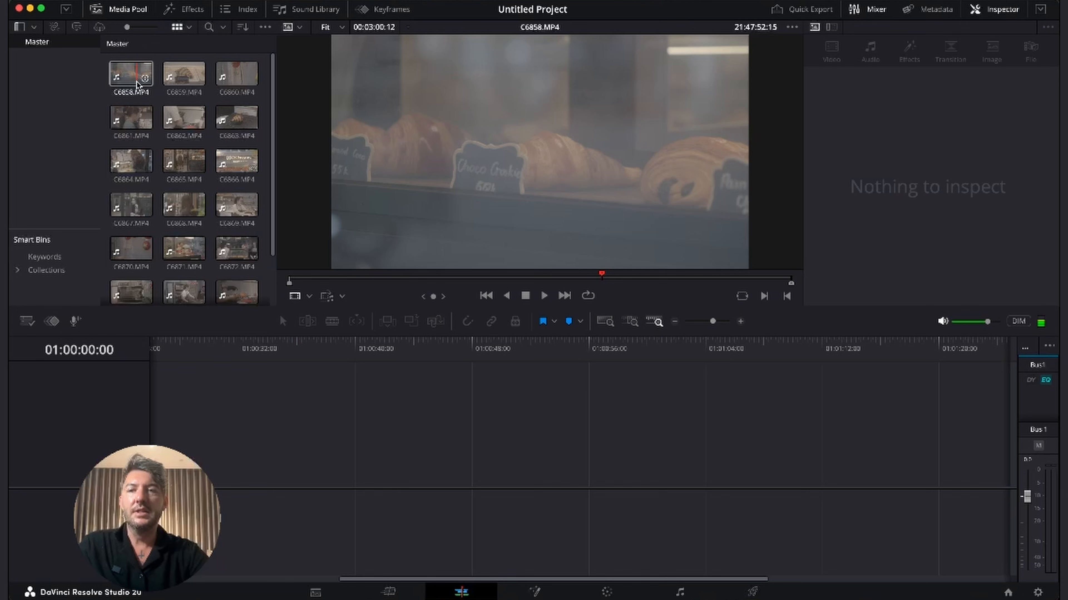
{"action": "left_click", "coordinate": [134, 111]}
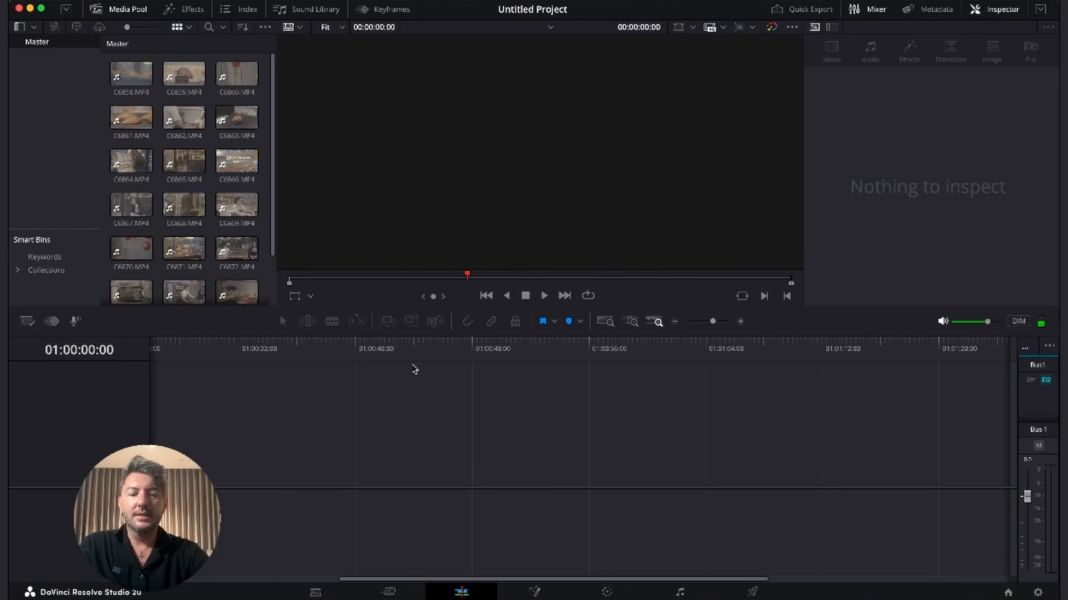
{"action": "left_click_drag", "start_coordinate": [973, 326], "coordinate": [920, 326]}
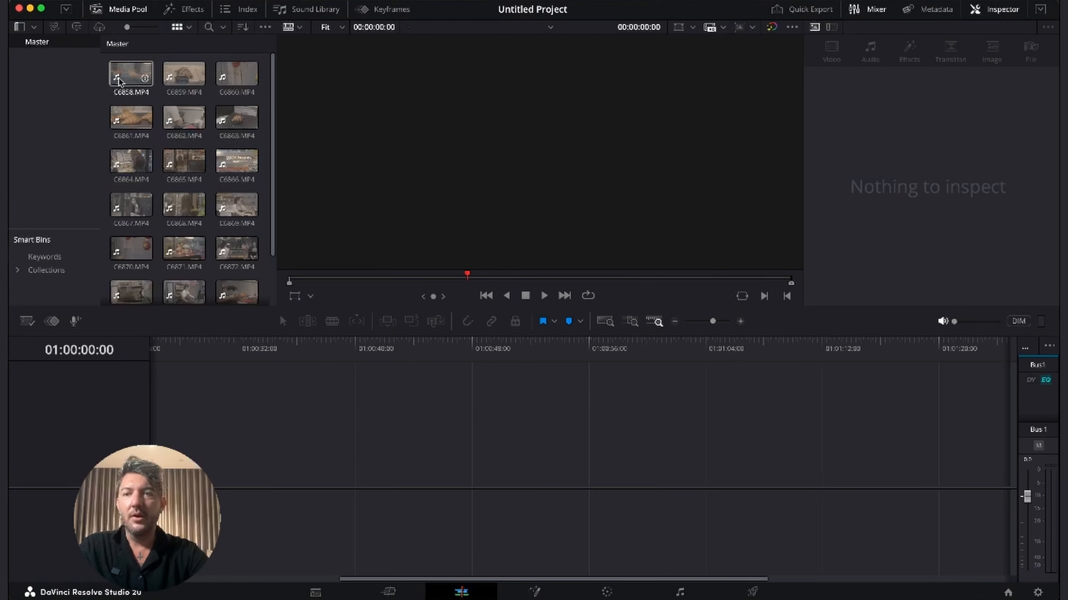
Load C6858.MP4 for source preview and mark an in point at 21:47:10:18 and an out point at 21:47:14:05
{"action": "double_click", "coordinate": [296, 158]}
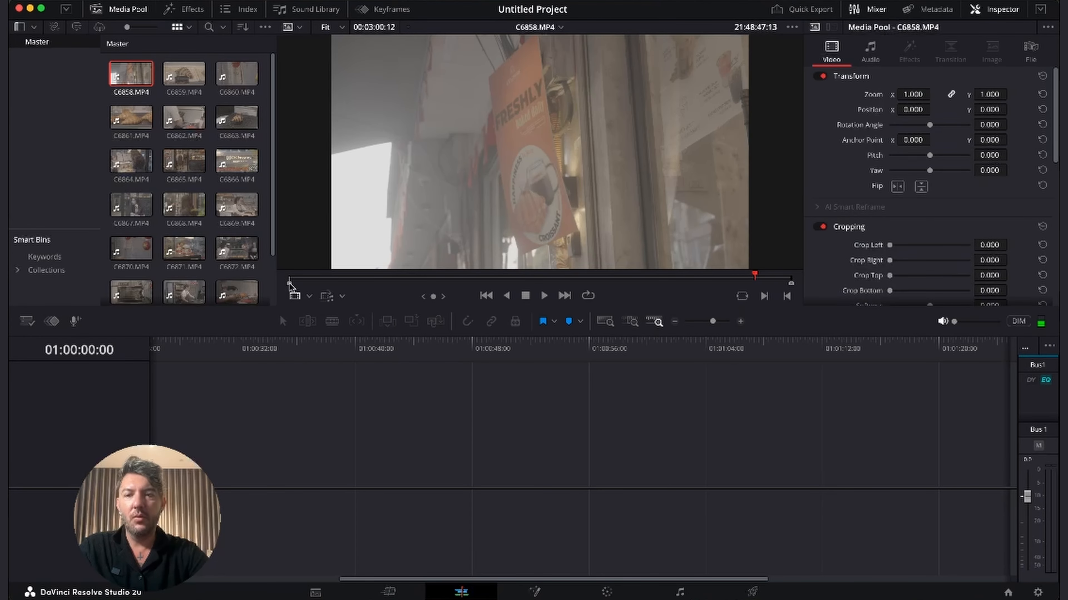
{"action": "left_click_drag", "start_coordinate": [299, 281], "coordinate": [485, 238]}
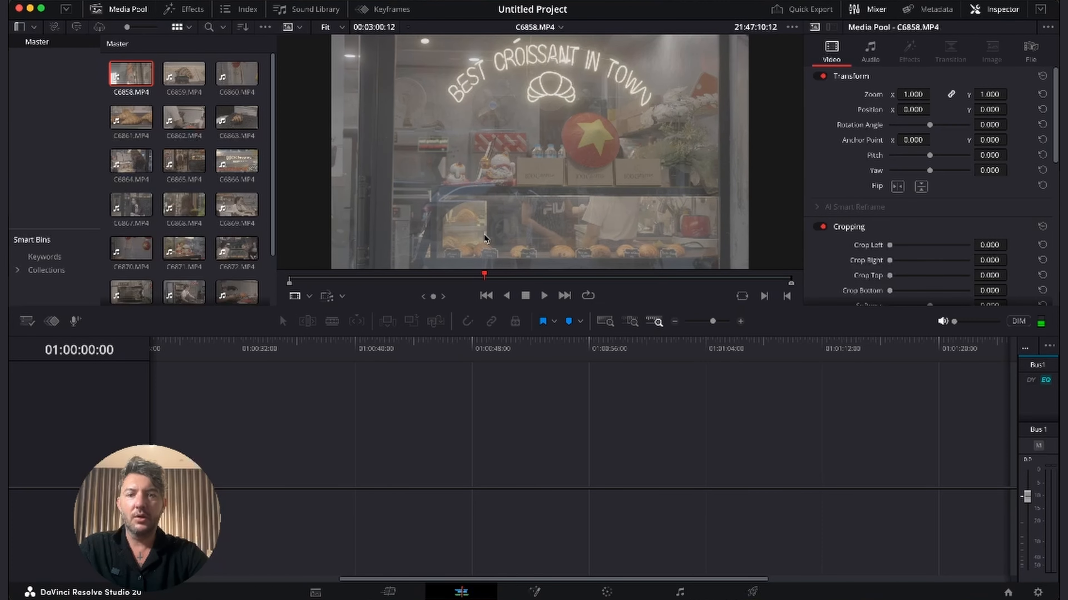
{"action": "left_click_drag", "start_coordinate": [481, 279], "coordinate": [486, 280]}
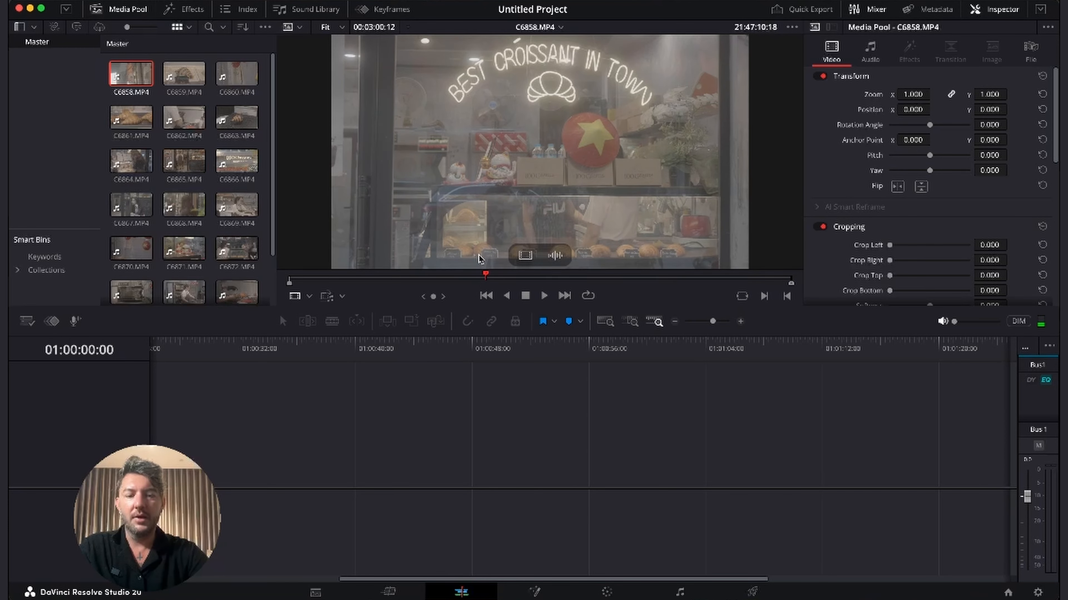
{"action": "key", "text": "i"}
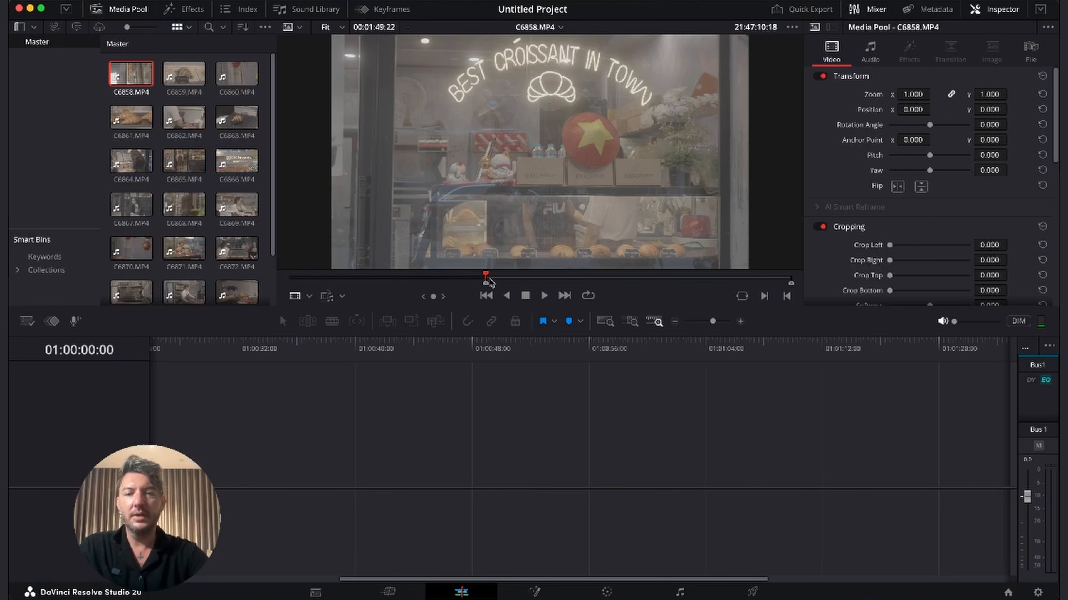
{"action": "left_click_drag", "start_coordinate": [491, 284], "coordinate": [496, 283]}
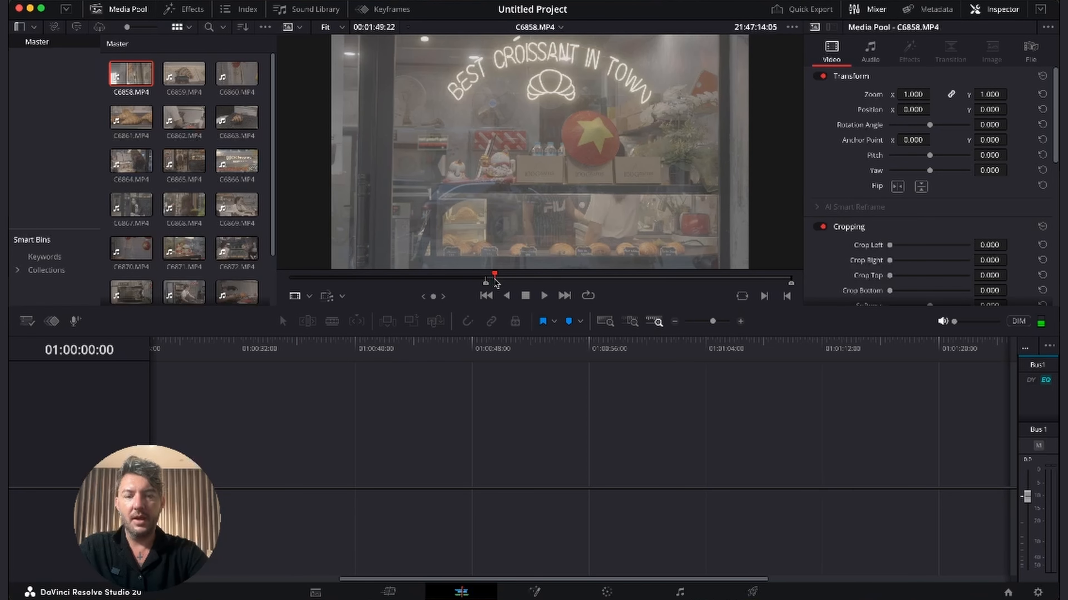
{"action": "key", "text": "o"}
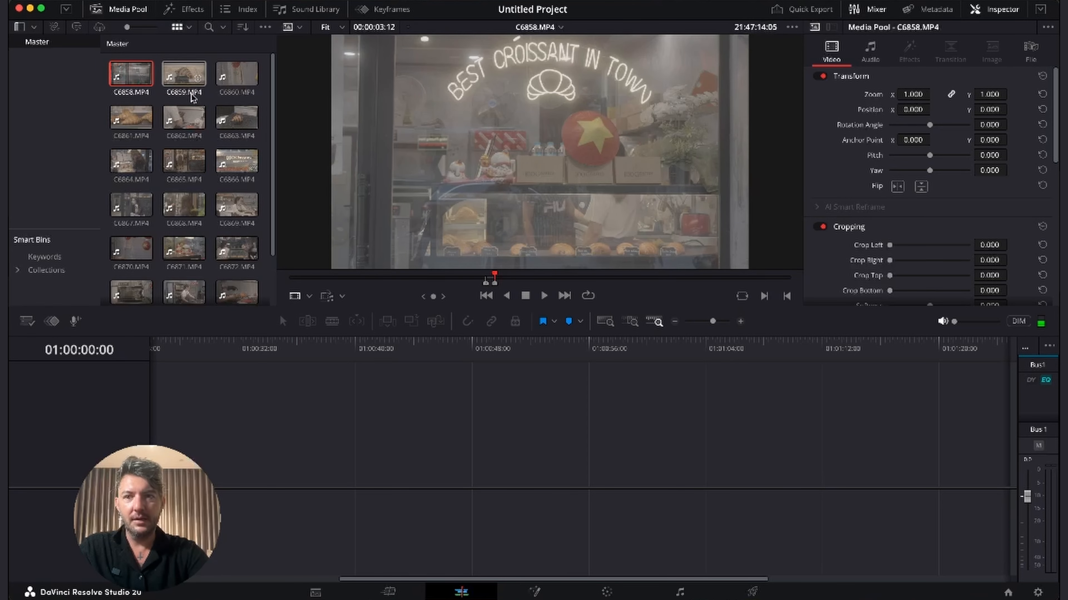
Place the marked part of C6858.MP4 at the start of a new timeline and return the playhead to 01:00:00:00
{"action": "left_click", "coordinate": [177, 79]}
{"action": "left_click", "coordinate": [129, 78]}
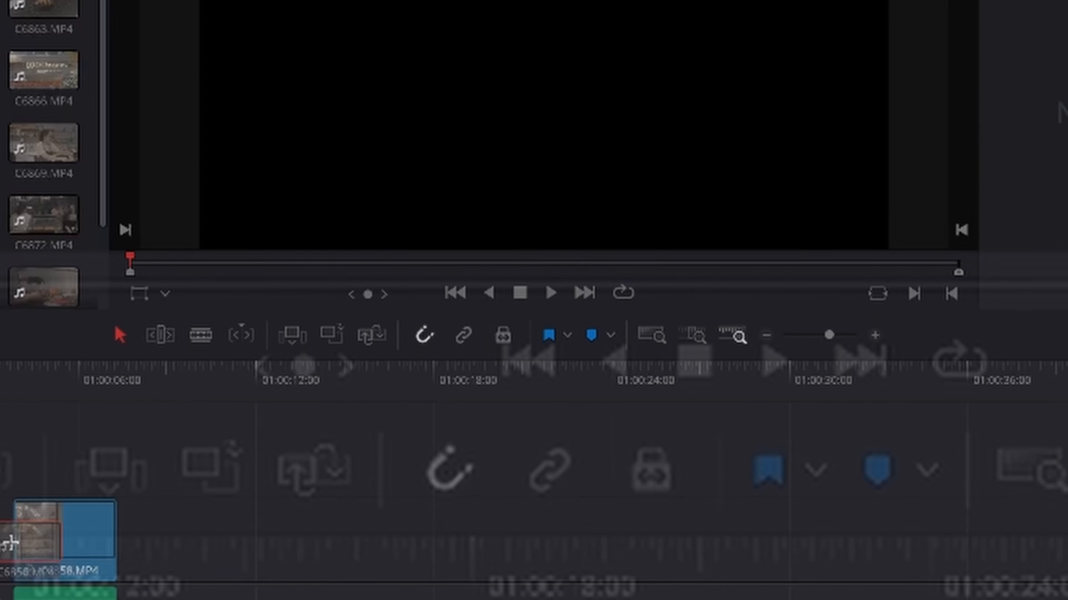
{"action": "left_click_drag", "start_coordinate": [12, 543], "coordinate": [151, 445]}
{"action": "left_click", "coordinate": [175, 347]}
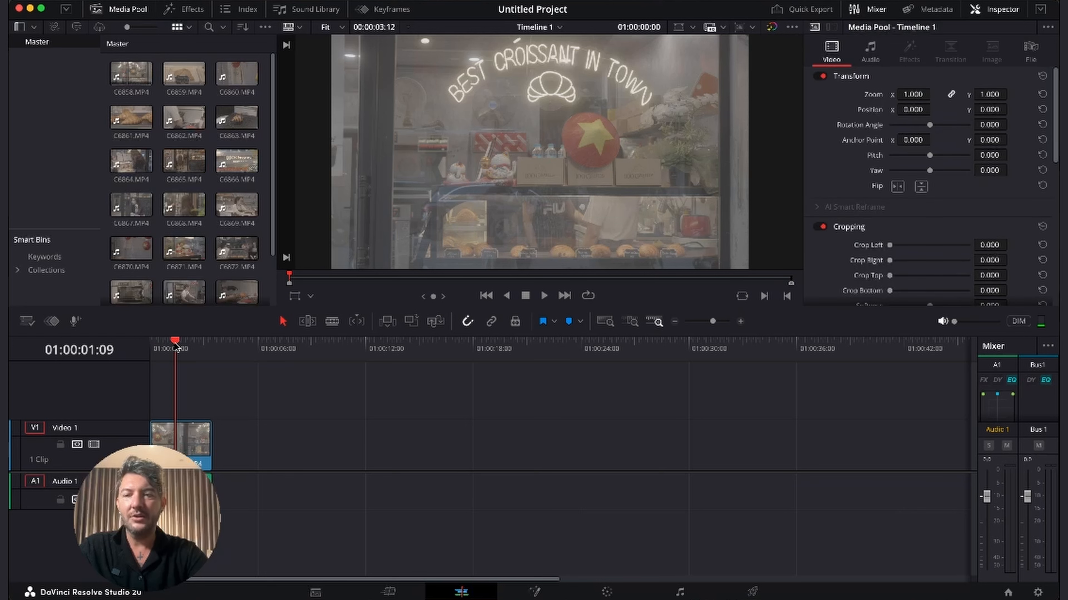
{"action": "left_click_drag", "start_coordinate": [175, 348], "coordinate": [151, 348]}
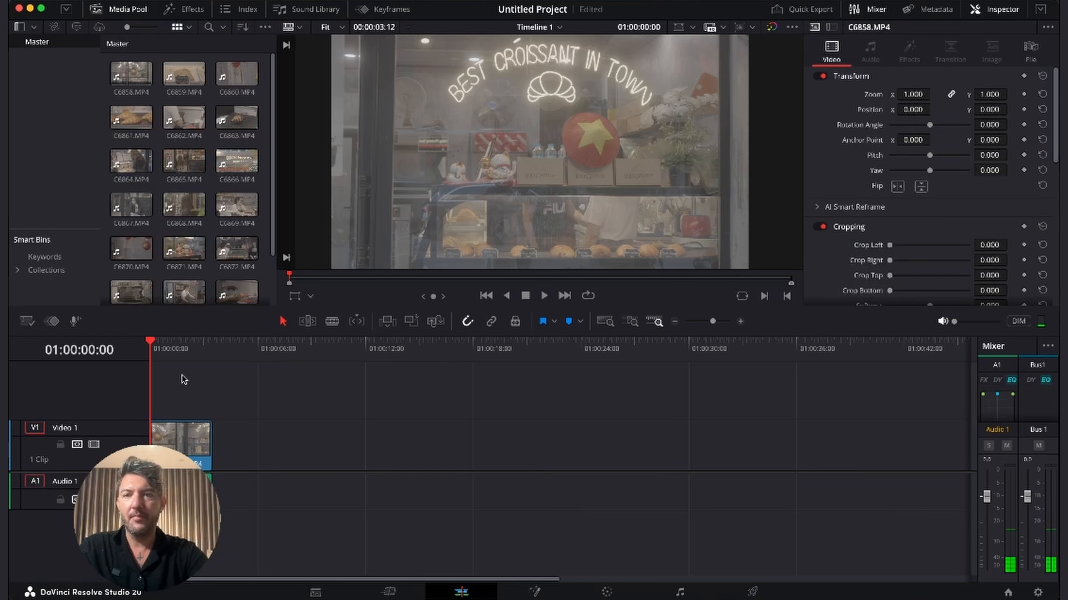
Mark a range of C6863.MP4 starting at 21:54:02:37 and add it to the timeline directly after the first clip
{"action": "double_click", "coordinate": [237, 118]}
{"action": "mouse_move", "coordinate": [432, 258]}
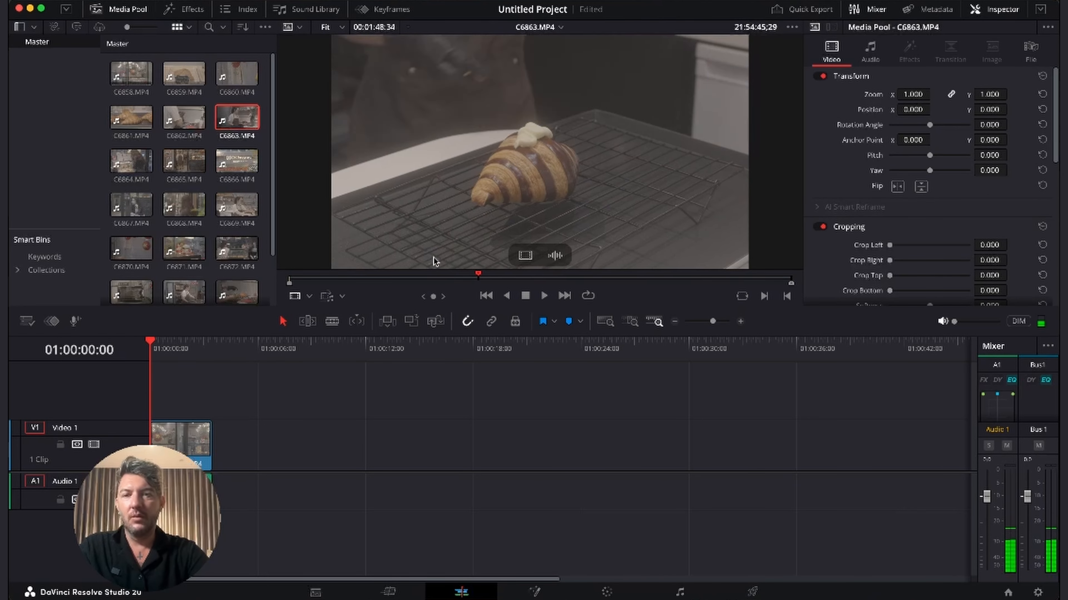
{"action": "left_click_drag", "start_coordinate": [458, 281], "coordinate": [473, 280]}
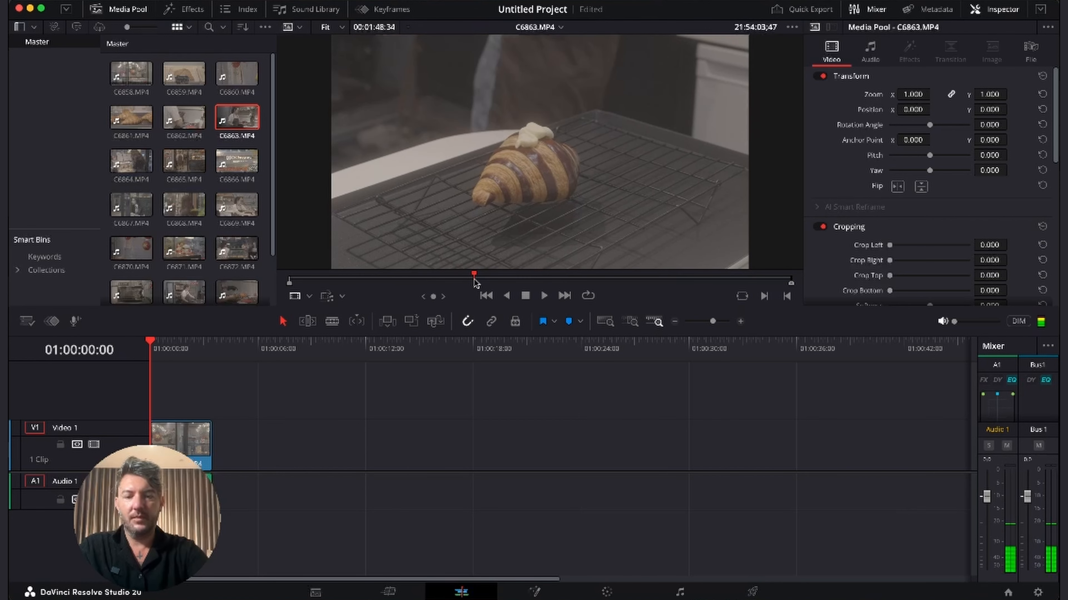
{"action": "key", "text": "i"}
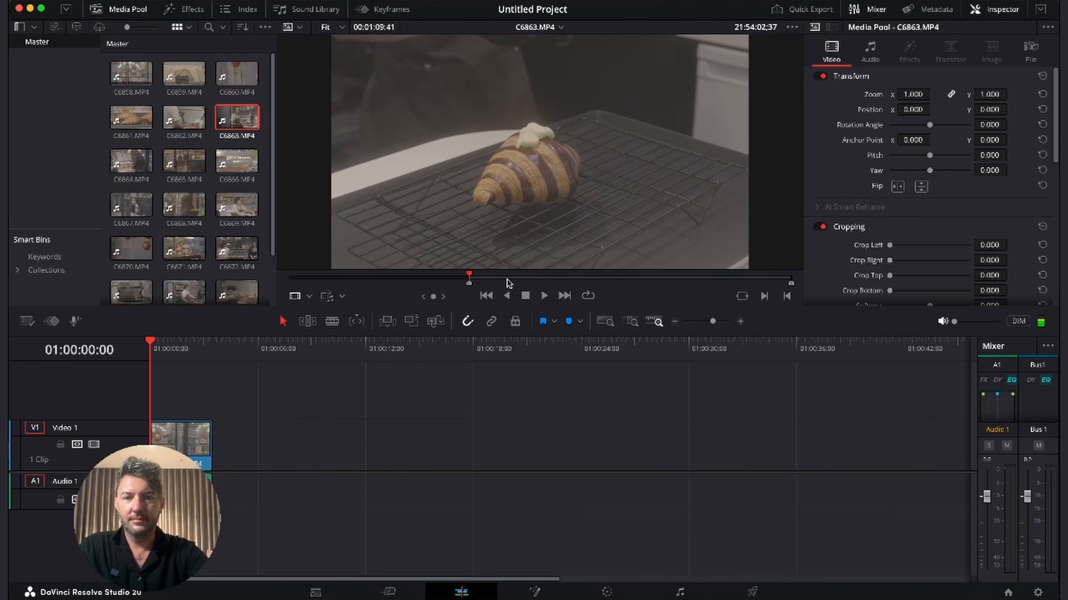
{"action": "left_click_drag", "start_coordinate": [490, 282], "coordinate": [509, 281]}
{"action": "key", "text": "o"}
{"action": "left_click_drag", "start_coordinate": [241, 123], "coordinate": [212, 435]}
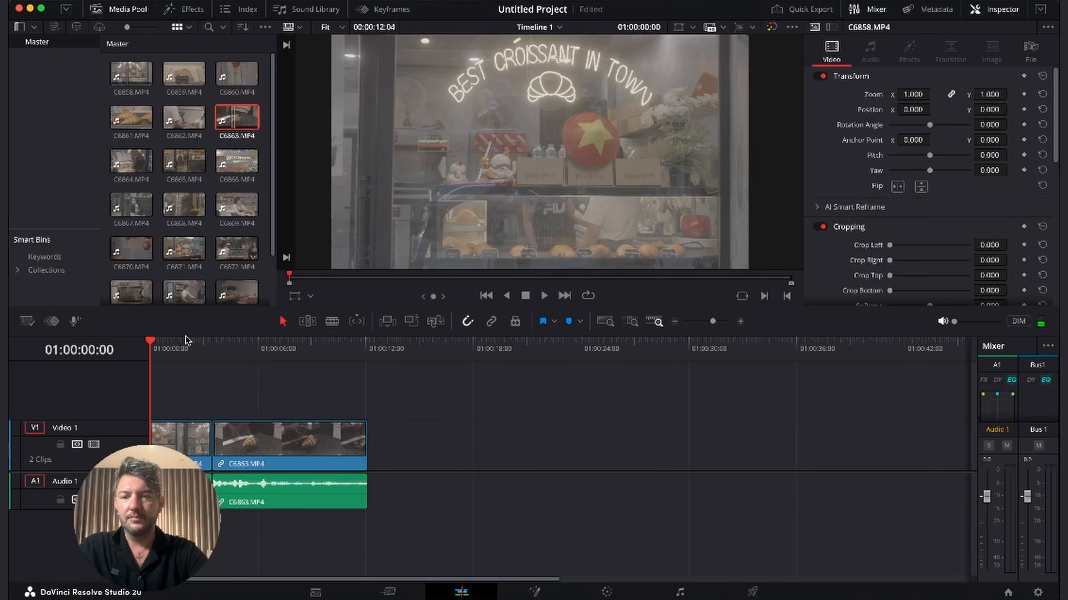
Play through the timeline and trim the end of the C6863.MP4 clip to about 01:00:07:20
{"action": "left_click_drag", "start_coordinate": [176, 349], "coordinate": [157, 349]}
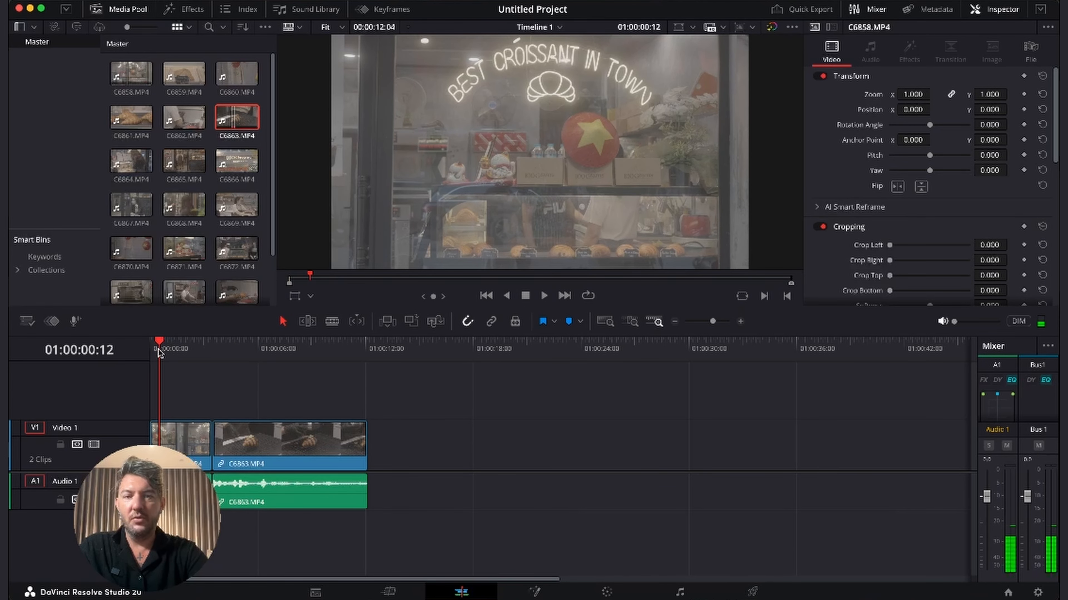
{"action": "key", "text": "space"}
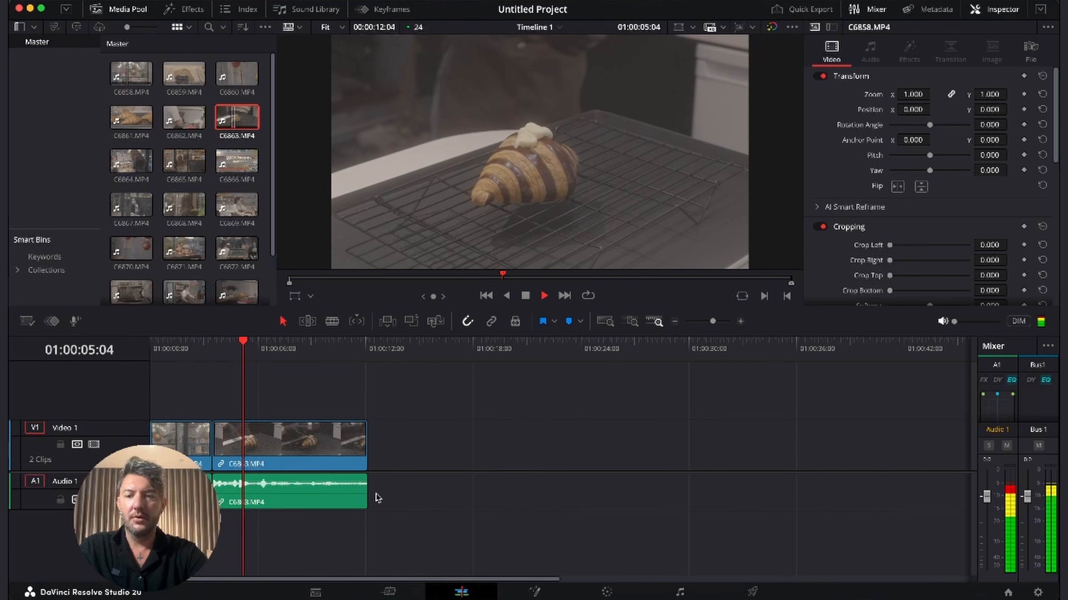
{"action": "left_click_drag", "start_coordinate": [364, 446], "coordinate": [258, 442]}
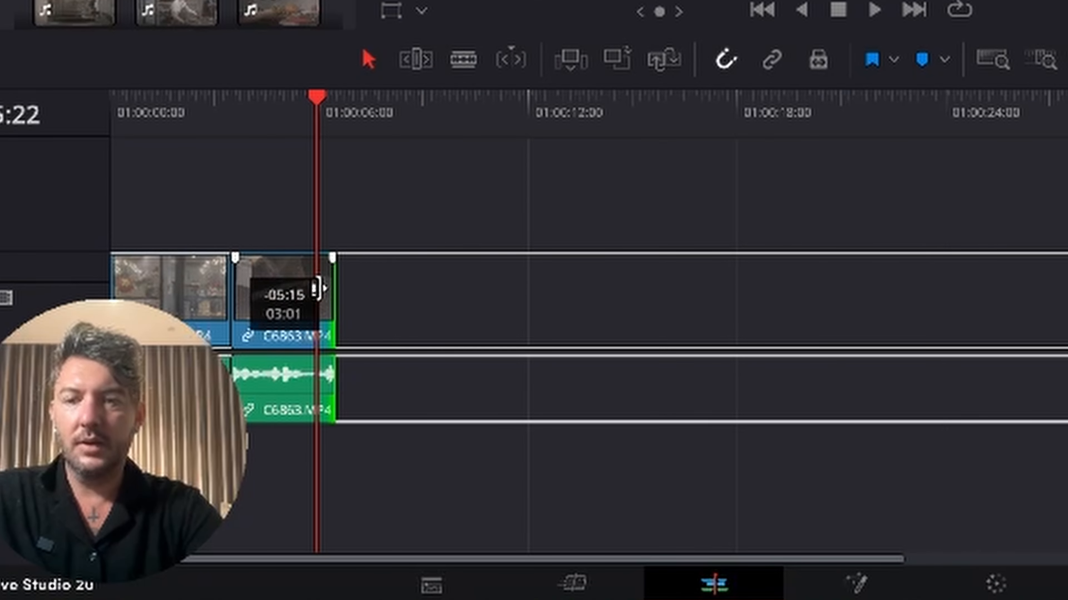
{"action": "left_click_drag", "start_coordinate": [318, 288], "coordinate": [367, 287]}
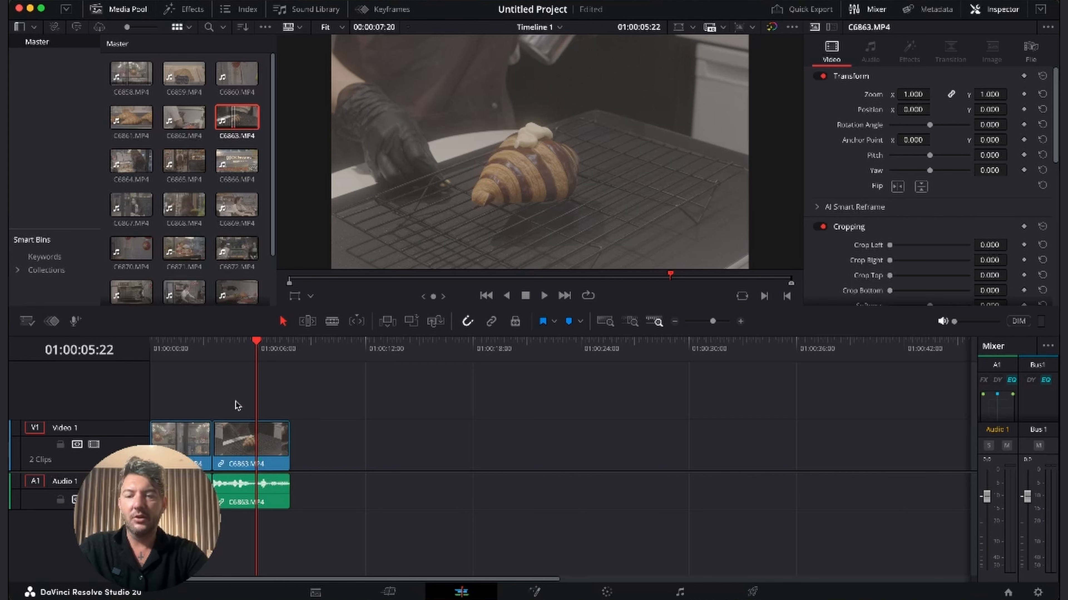
Mark a short range of C6865.MP4 starting at 21:57:44:02 and add it to the timeline directly after C6863.MP4
{"action": "left_click", "coordinate": [181, 162]}
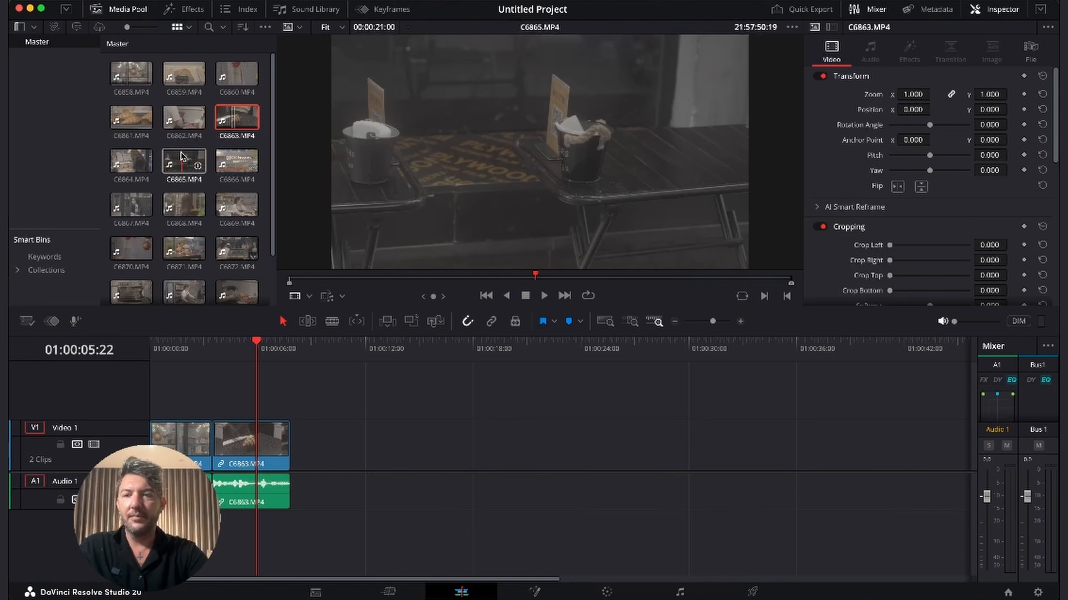
{"action": "left_click", "coordinate": [314, 279]}
{"action": "left_click_drag", "start_coordinate": [315, 280], "coordinate": [340, 282]}
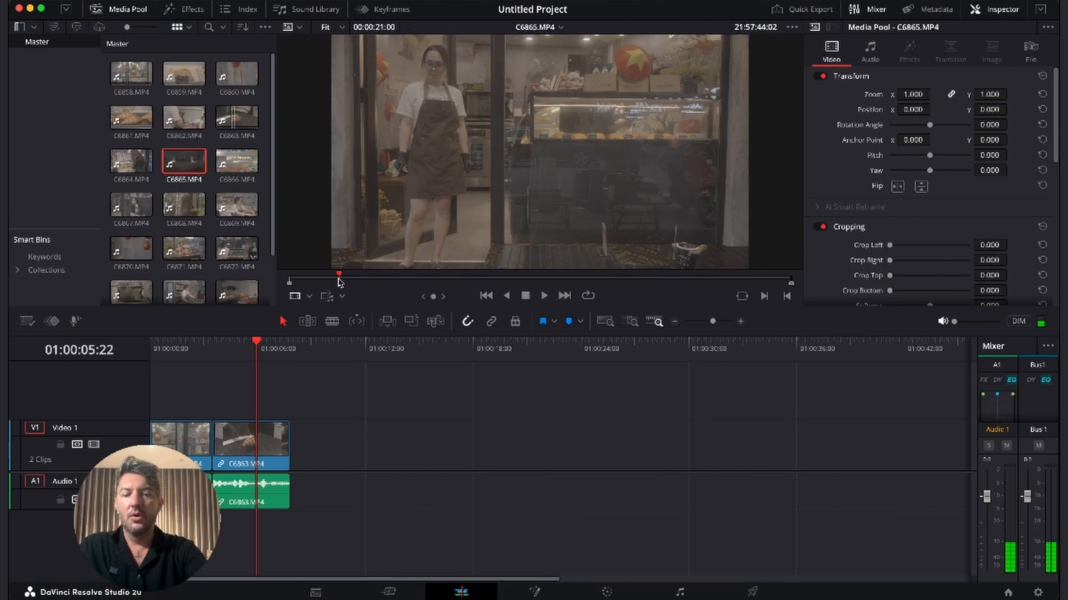
{"action": "key", "text": "space"}
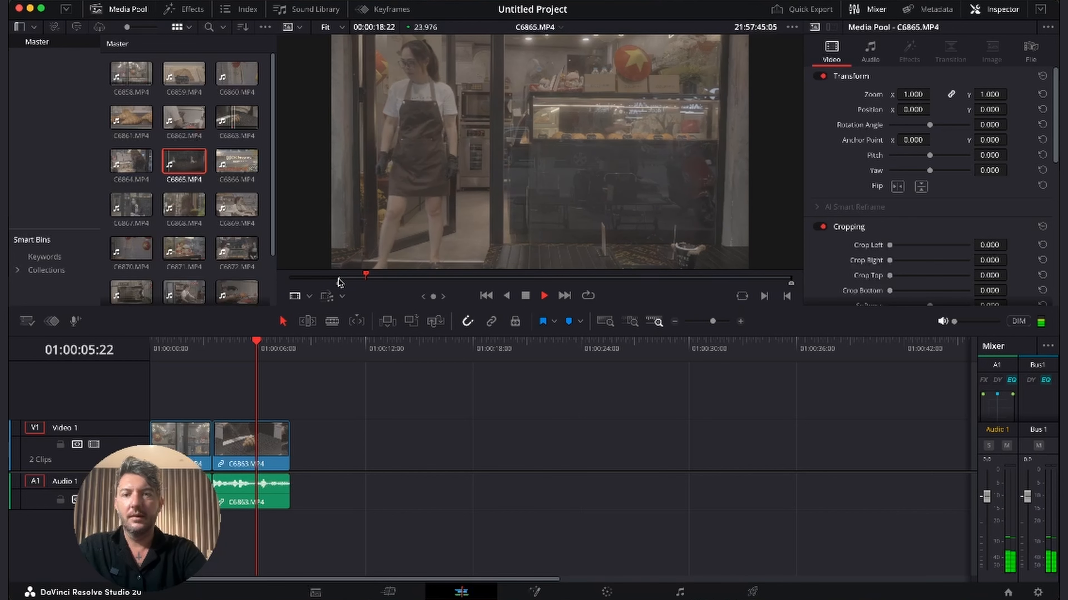
{"action": "key", "text": "o"}
{"action": "key", "text": "space"}
{"action": "left_click_drag", "start_coordinate": [179, 161], "coordinate": [297, 462]}
Play the new C6865.MP4 clip on the timeline and extend its end to about 01:00:10:23
{"action": "left_click", "coordinate": [294, 346]}
{"action": "key", "text": "space"}
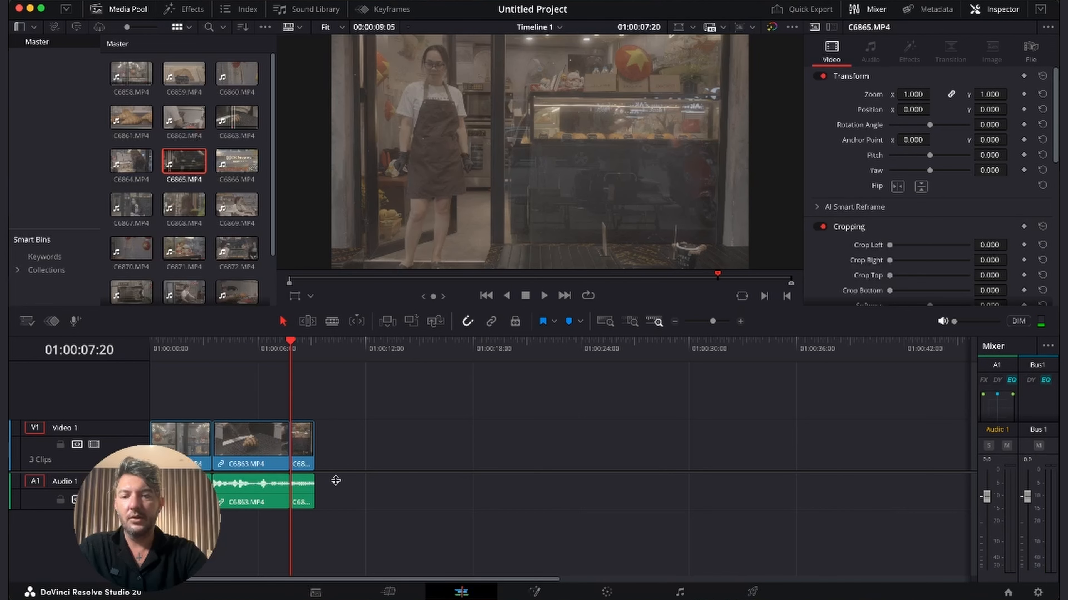
{"action": "left_click", "coordinate": [309, 448]}
{"action": "left_click_drag", "start_coordinate": [316, 449], "coordinate": [346, 443]}
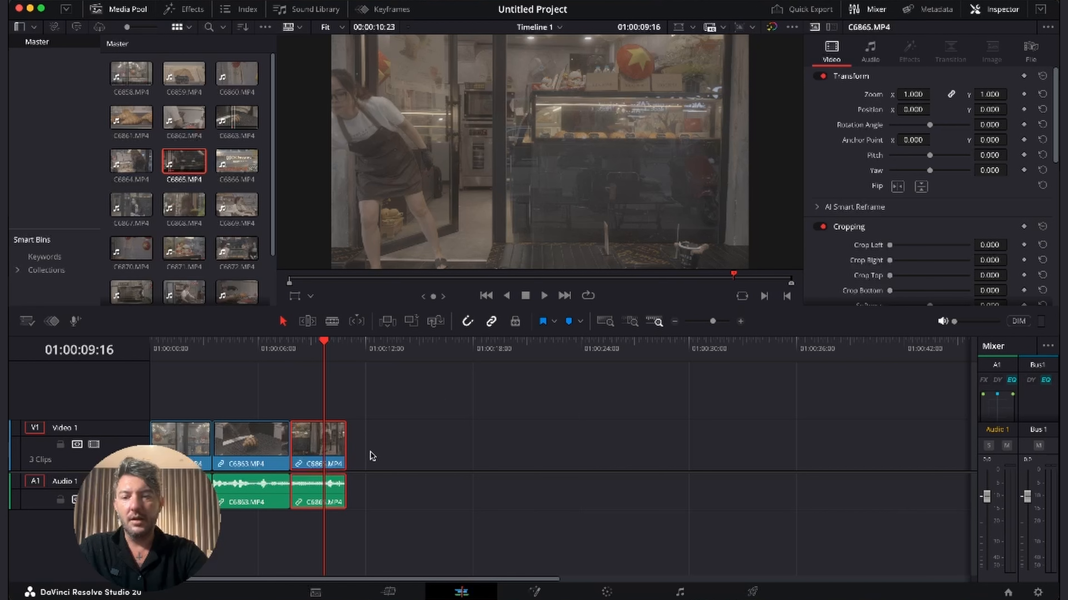
With linked selection off, delete the audio of C6865.MP4, C6863.MP4 and C6858.MP4 from Audio 1, keeping their video
{"action": "mouse_move", "coordinate": [322, 454]}
{"action": "left_mouse_down"}
{"action": "mouse_move", "coordinate": [473, 454]}
{"action": "mouse_move", "coordinate": [324, 454]}
{"action": "left_mouse_up"}
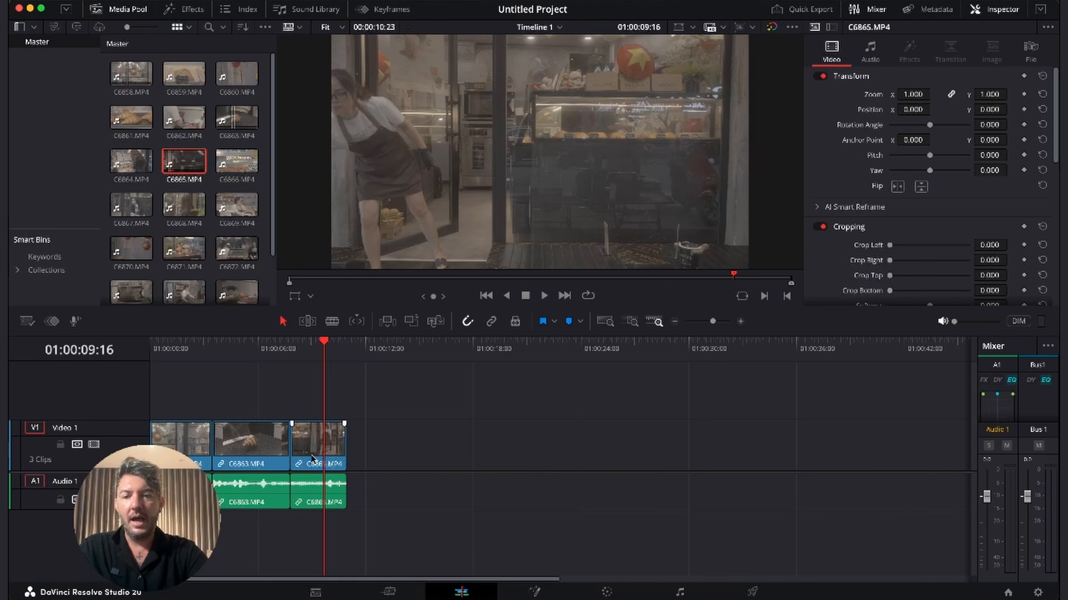
{"action": "mouse_move", "coordinate": [313, 450]}
{"action": "left_mouse_down"}
{"action": "mouse_move", "coordinate": [460, 445]}
{"action": "mouse_move", "coordinate": [315, 446]}
{"action": "left_mouse_up"}
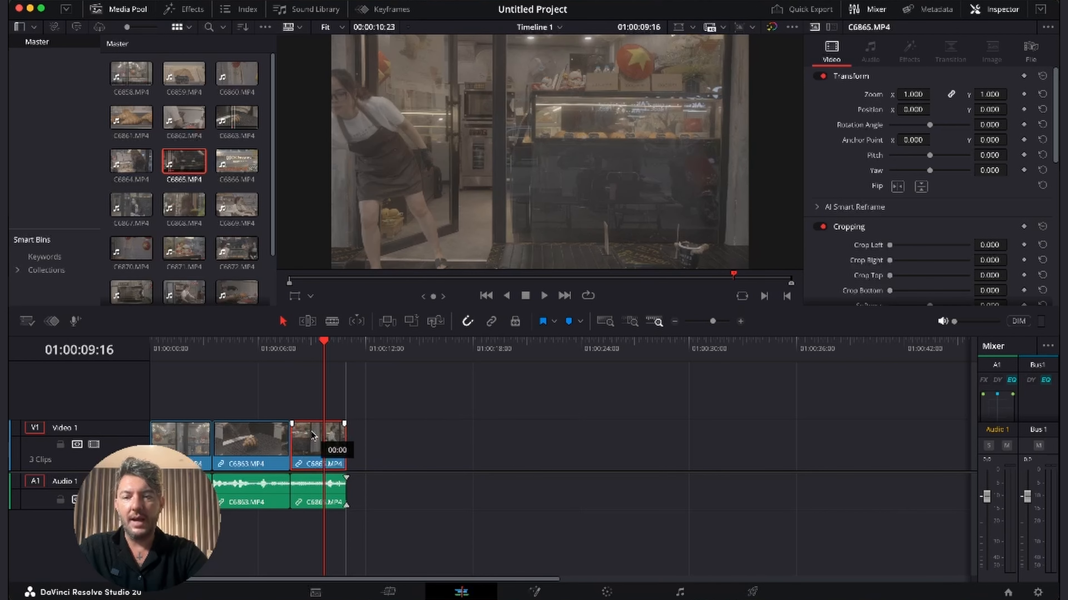
{"action": "left_click", "coordinate": [315, 491]}
{"action": "key", "text": "Delete"}
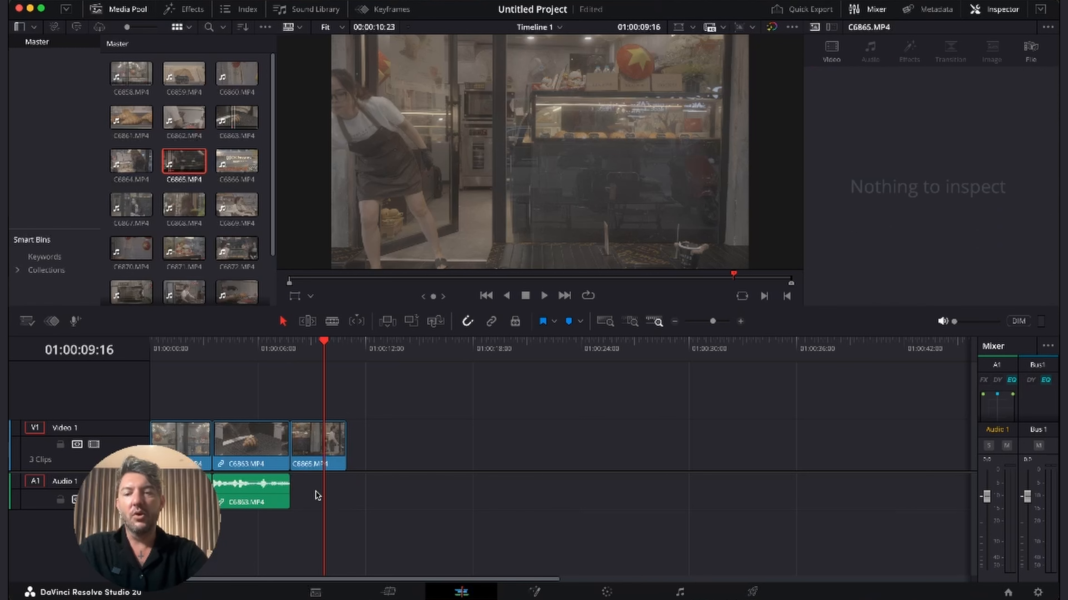
{"action": "left_click", "coordinate": [270, 503]}
{"action": "key", "text": "Delete"}
{"action": "left_click", "coordinate": [210, 478]}
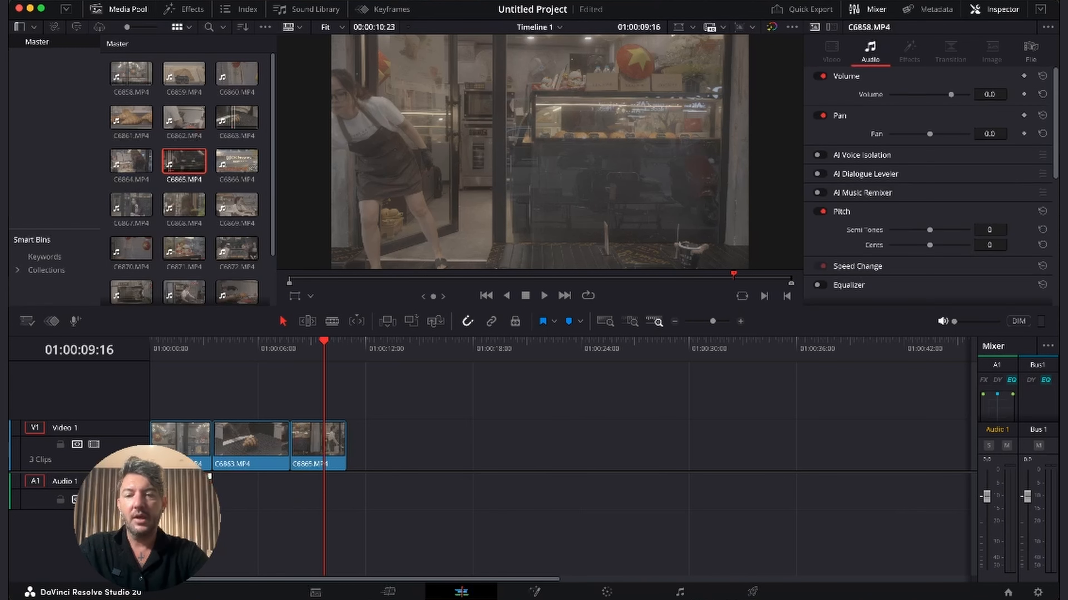
{"action": "key", "text": "Delete"}
Scrub the timeline, raise the monitoring volume to about -25 dB, and turn it all the way back down
{"action": "left_click_drag", "start_coordinate": [271, 348], "coordinate": [313, 348]}
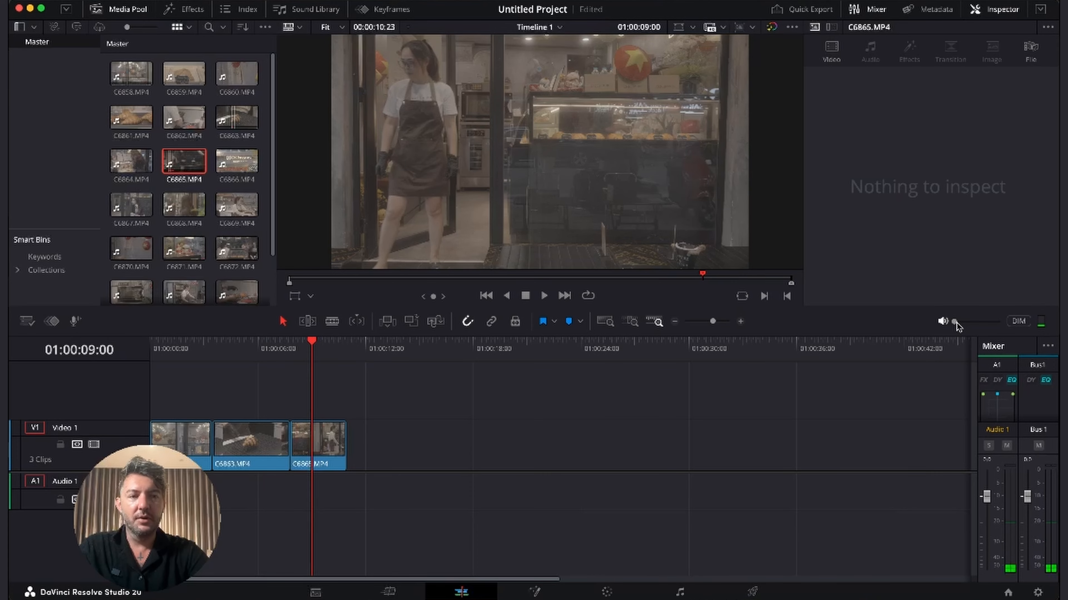
{"action": "mouse_move", "coordinate": [955, 323]}
{"action": "left_mouse_down"}
{"action": "mouse_move", "coordinate": [992, 324]}
{"action": "mouse_move", "coordinate": [973, 326]}
{"action": "left_mouse_up"}
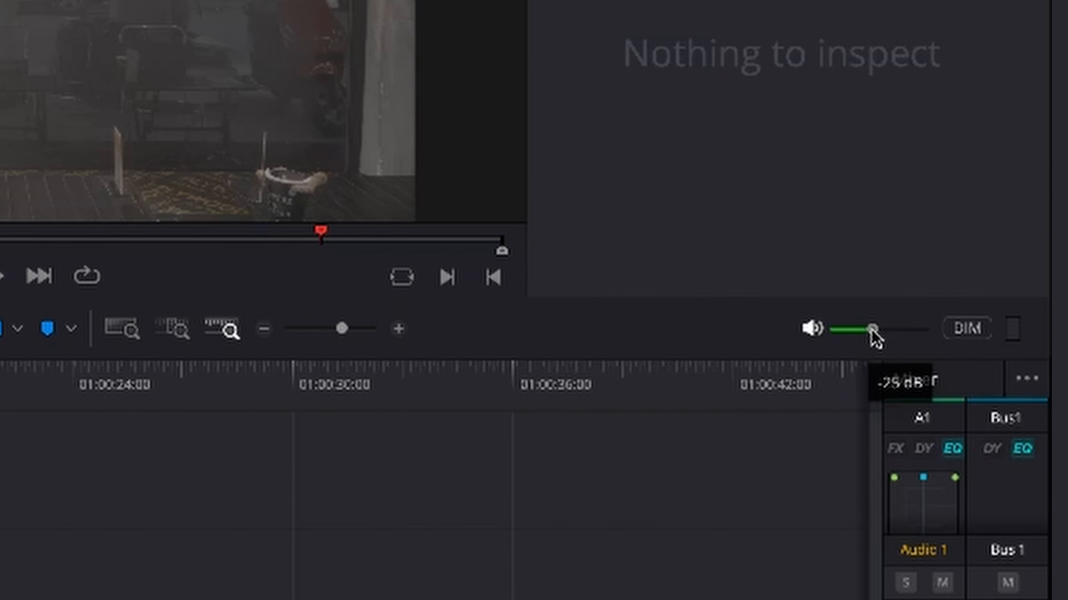
{"action": "left_click_drag", "start_coordinate": [870, 330], "coordinate": [813, 334]}
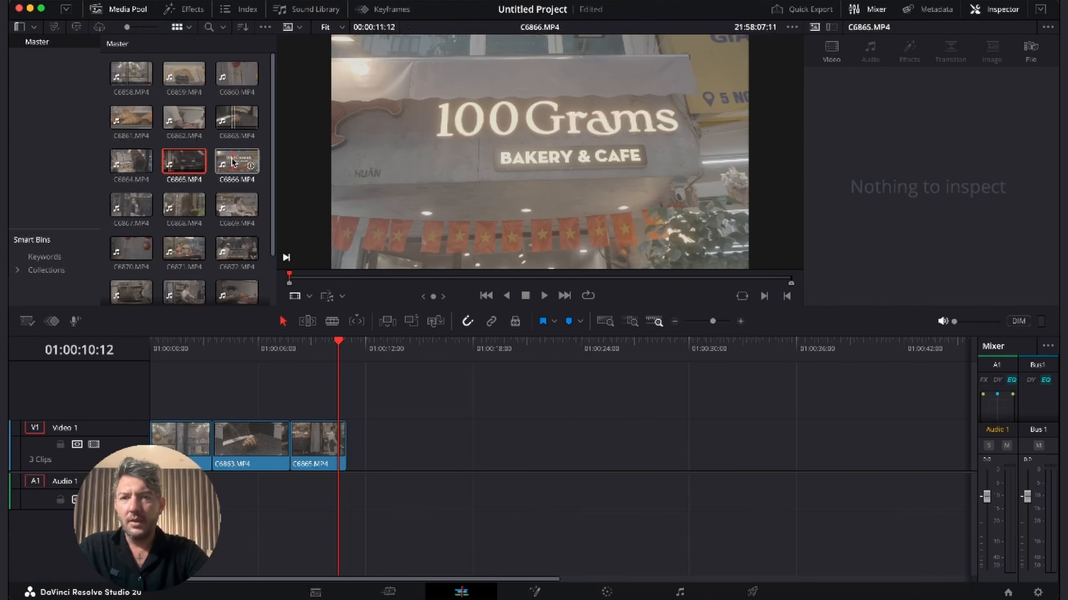
Mark a range of source clip C6866.MP4 from 21:58:06:18 to about 21:58:08:17
{"action": "left_click", "coordinate": [233, 162]}
{"action": "left_click", "coordinate": [445, 277]}
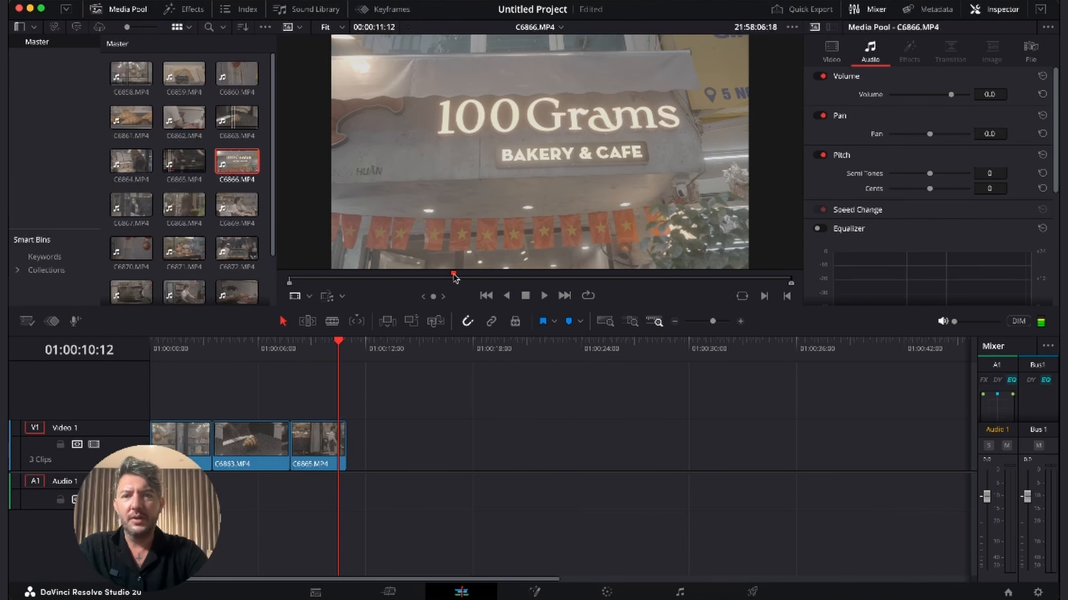
{"action": "key", "text": "space"}
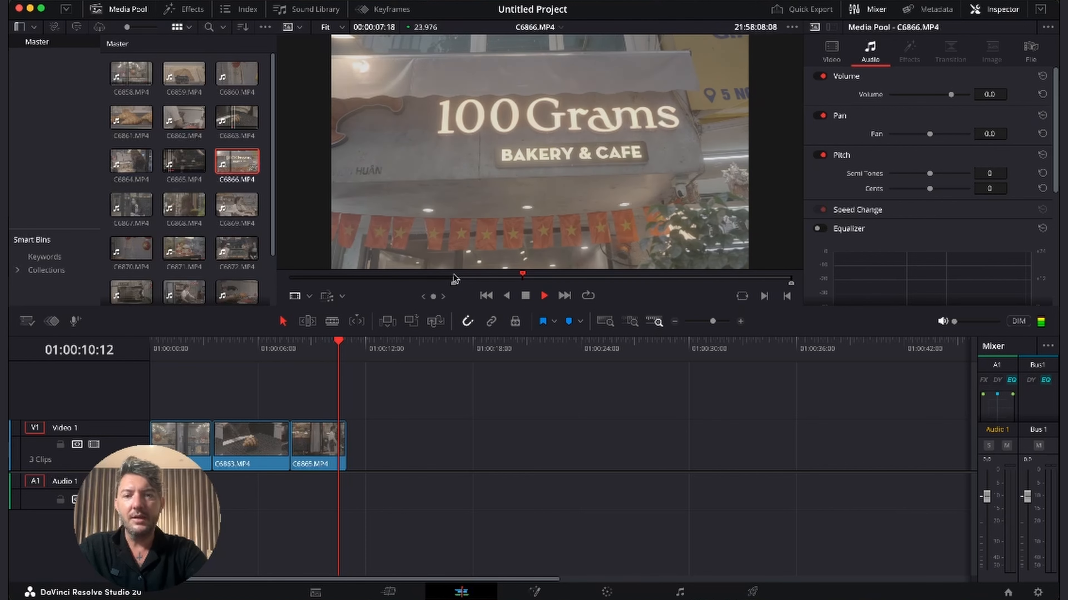
{"action": "key", "text": "o"}
Place the marked range of C6866.MP4 directly after C6865.MP4 on the timeline and delete its audio from Audio 1
{"action": "left_click_drag", "start_coordinate": [233, 174], "coordinate": [368, 473]}
{"action": "left_click", "coordinate": [365, 490]}
{"action": "key", "text": "Delete"}
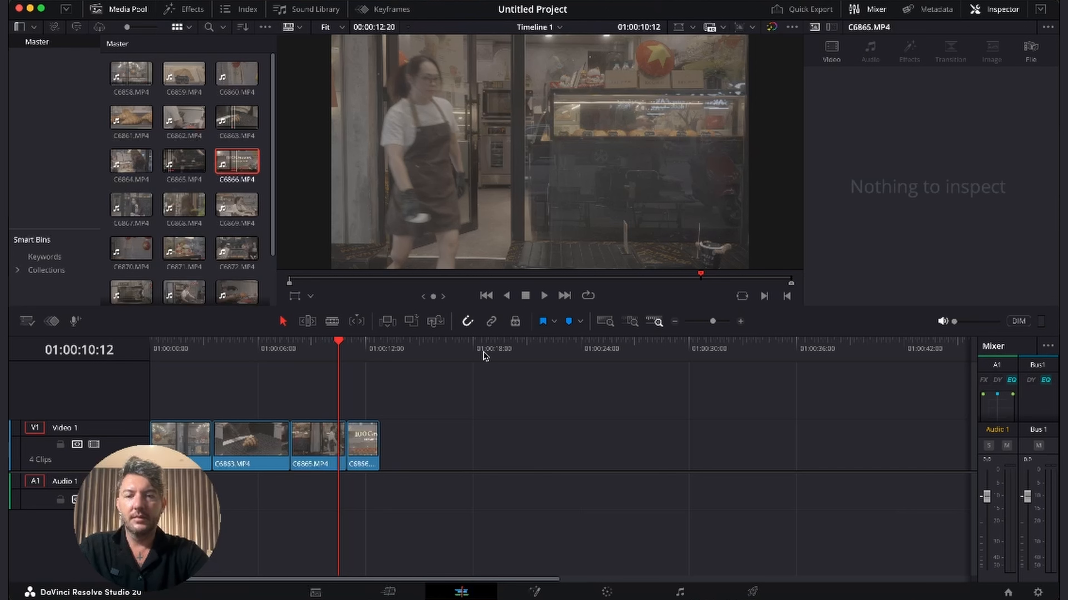
Select C6858.MP4, the first timeline clip, with the playhead at 01:00:01:23, and hide and reshow the Inspector
{"action": "left_click", "coordinate": [358, 350]}
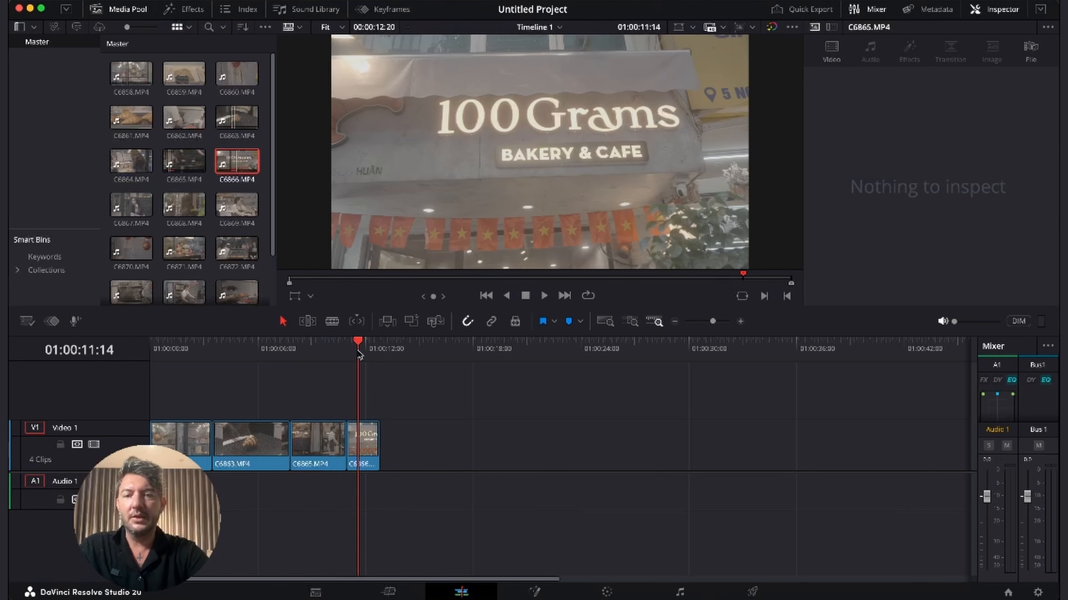
{"action": "left_click", "coordinate": [162, 352]}
{"action": "left_click", "coordinate": [189, 437]}
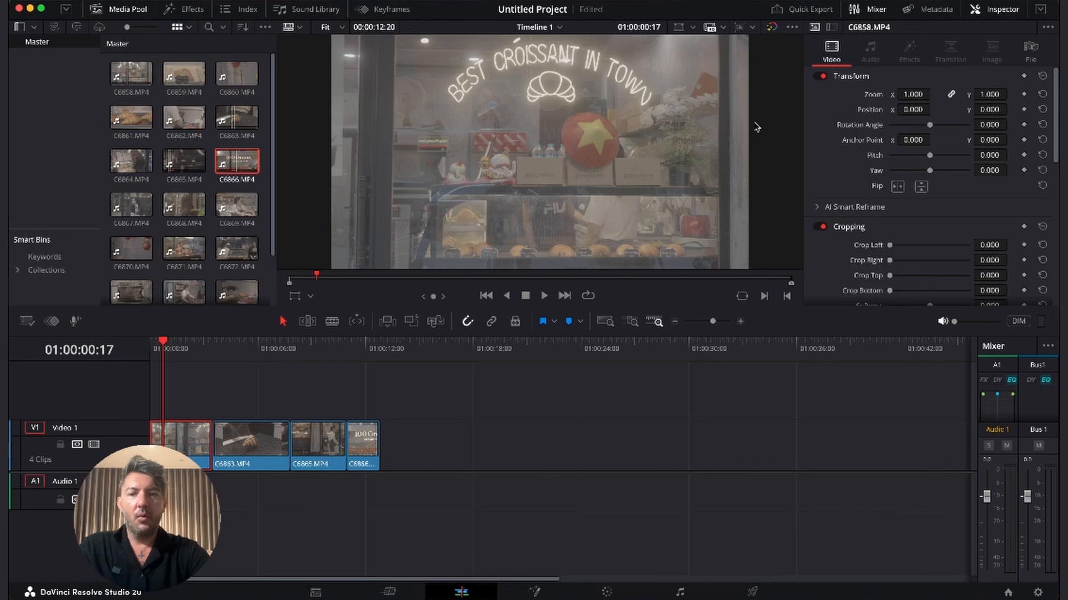
{"action": "left_click", "coordinate": [185, 350]}
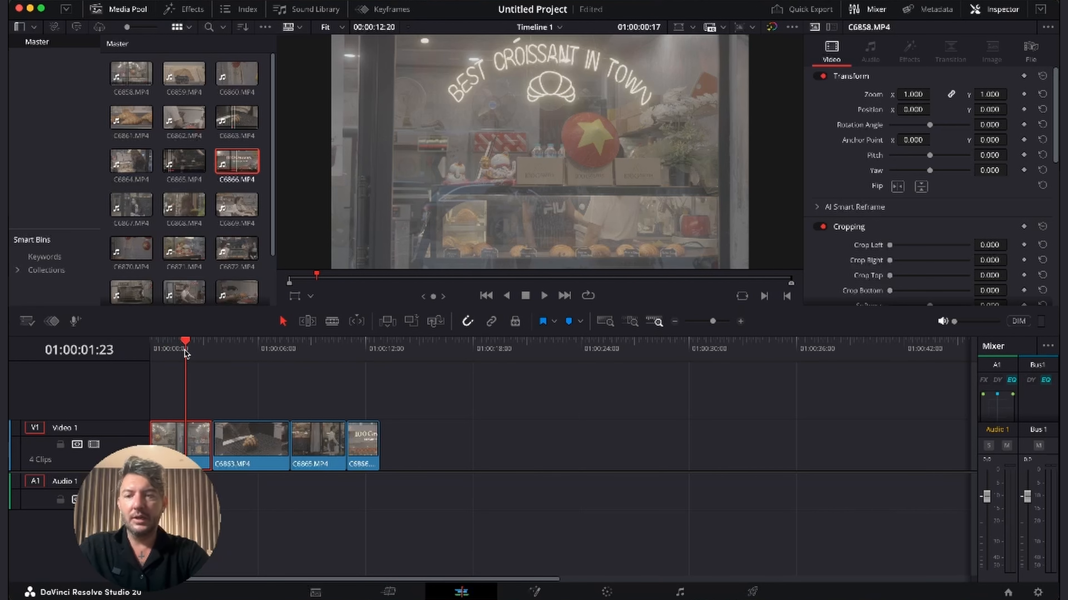
{"action": "left_click", "coordinate": [998, 9]}
{"action": "left_click", "coordinate": [998, 9]}
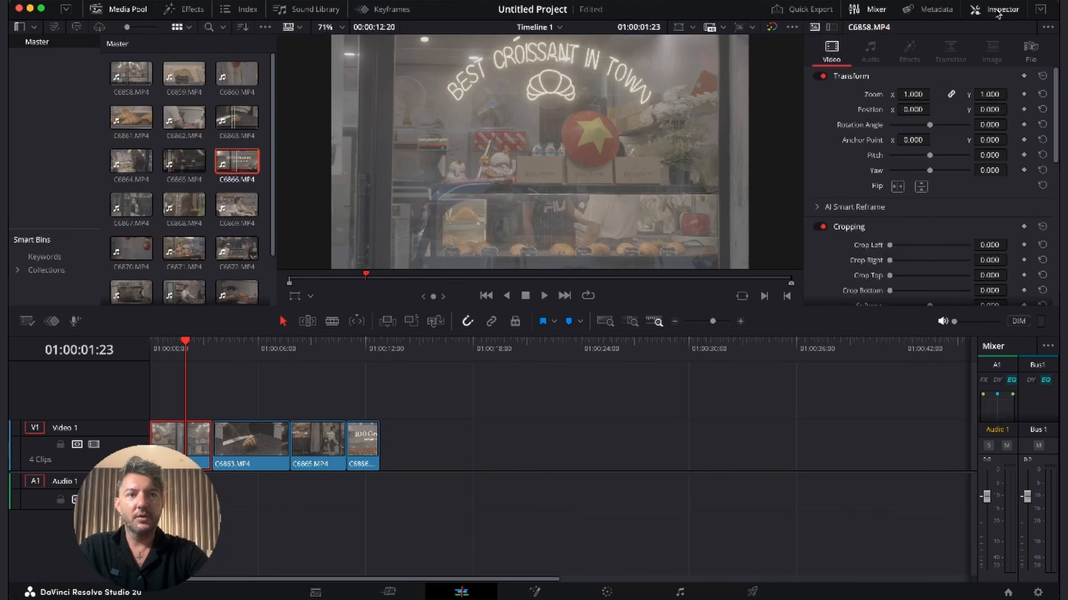
{"action": "left_click", "coordinate": [998, 9]}
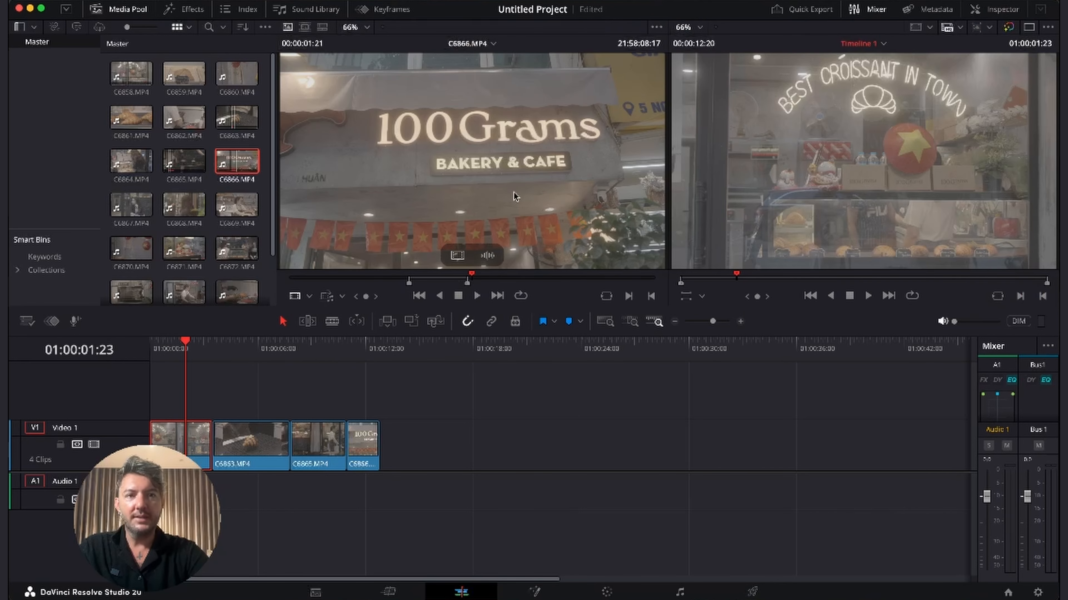
{"action": "left_click", "coordinate": [993, 11]}
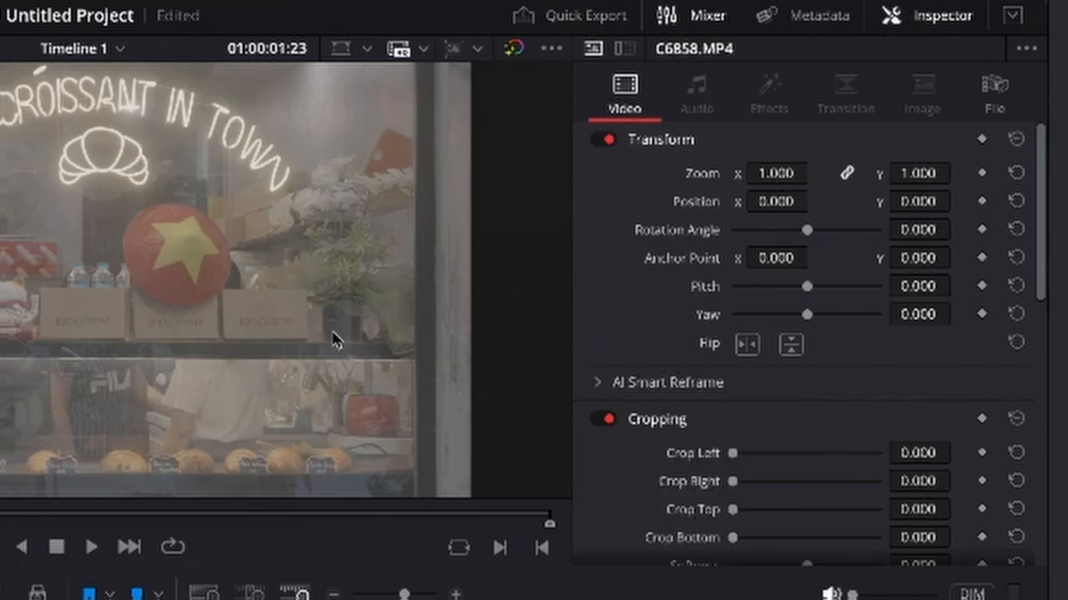
Set C6858.MP4's zoom to 1.170, its position to X -52 and Y -75, and its rotation angle to -0.8
{"action": "left_click_drag", "start_coordinate": [908, 97], "coordinate": [908, 98]}
{"action": "left_click_drag", "start_coordinate": [772, 171], "coordinate": [820, 187]}
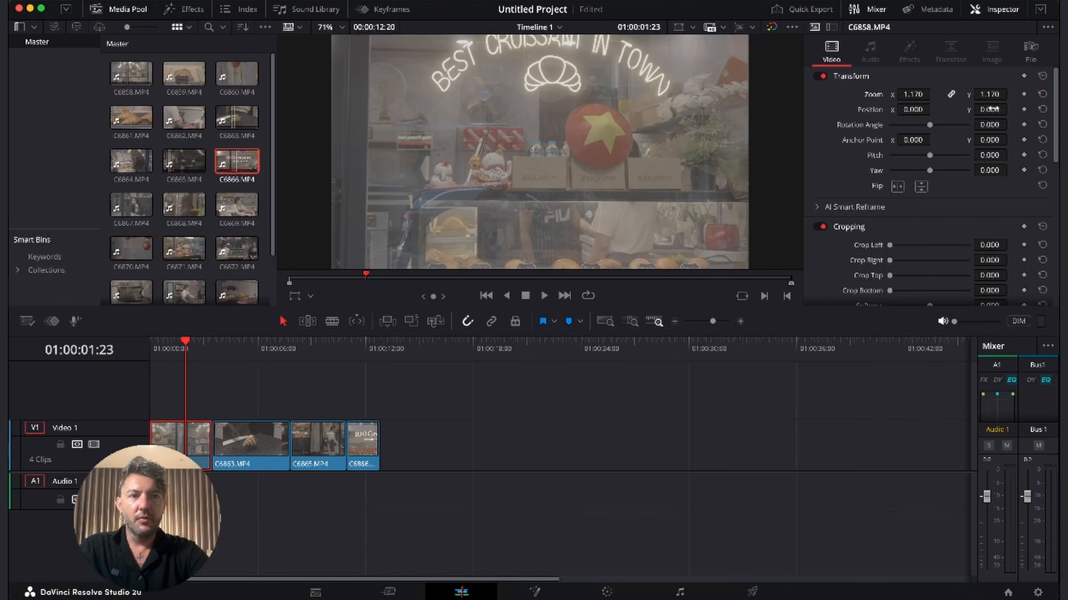
{"action": "left_click_drag", "start_coordinate": [993, 109], "coordinate": [916, 111]}
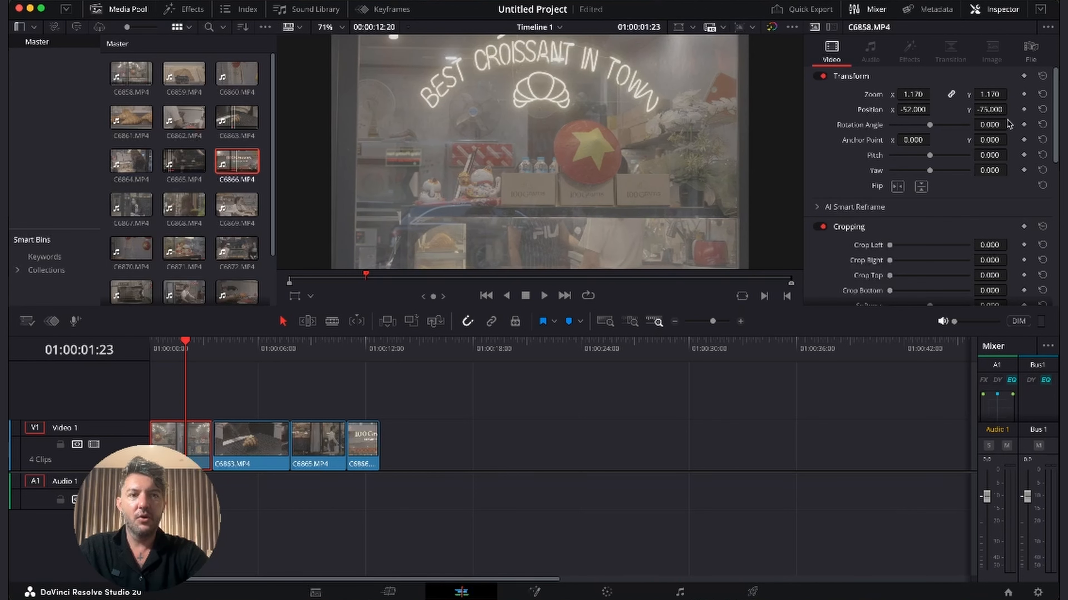
{"action": "left_click_drag", "start_coordinate": [1008, 123], "coordinate": [1010, 125]}
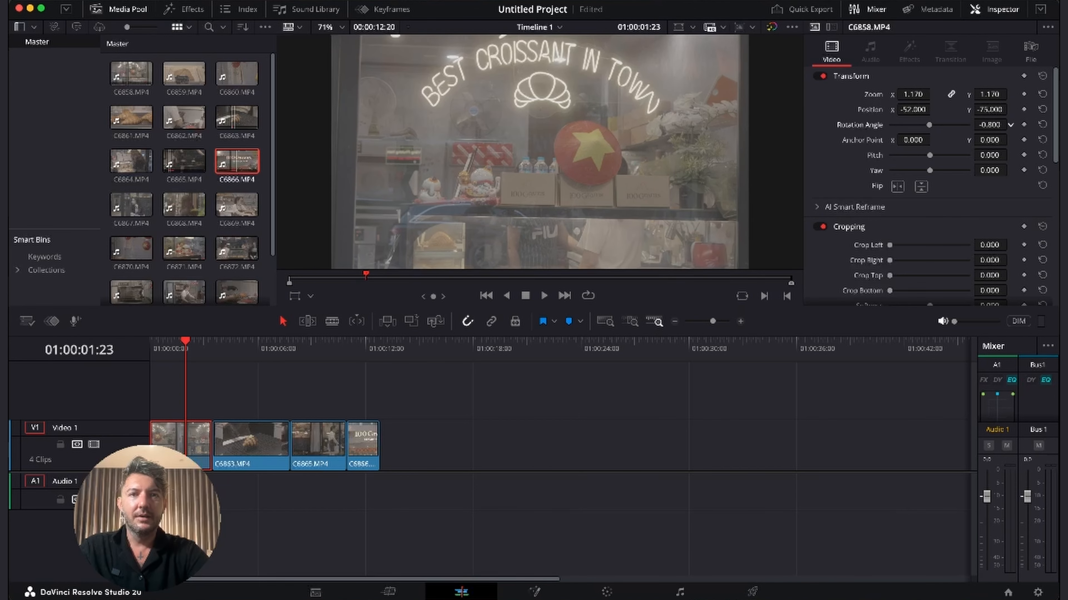
Try cropping C6858.MP4 from its left and top edges
{"action": "scroll", "coordinate": [894, 162], "scroll_direction": "down", "scroll_amount": 5}
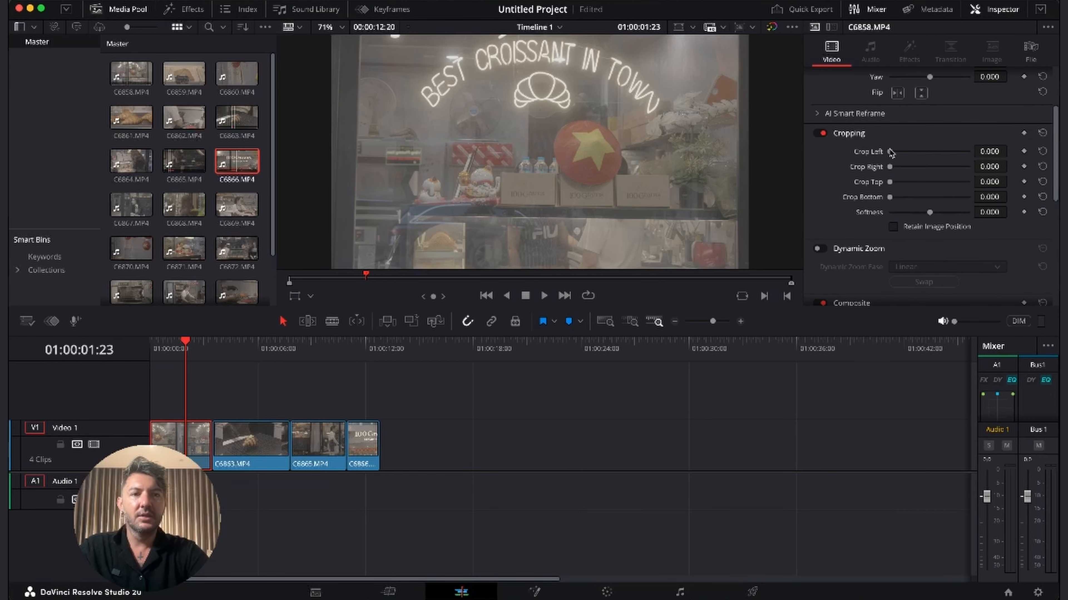
{"action": "left_click_drag", "start_coordinate": [890, 152], "coordinate": [857, 154]}
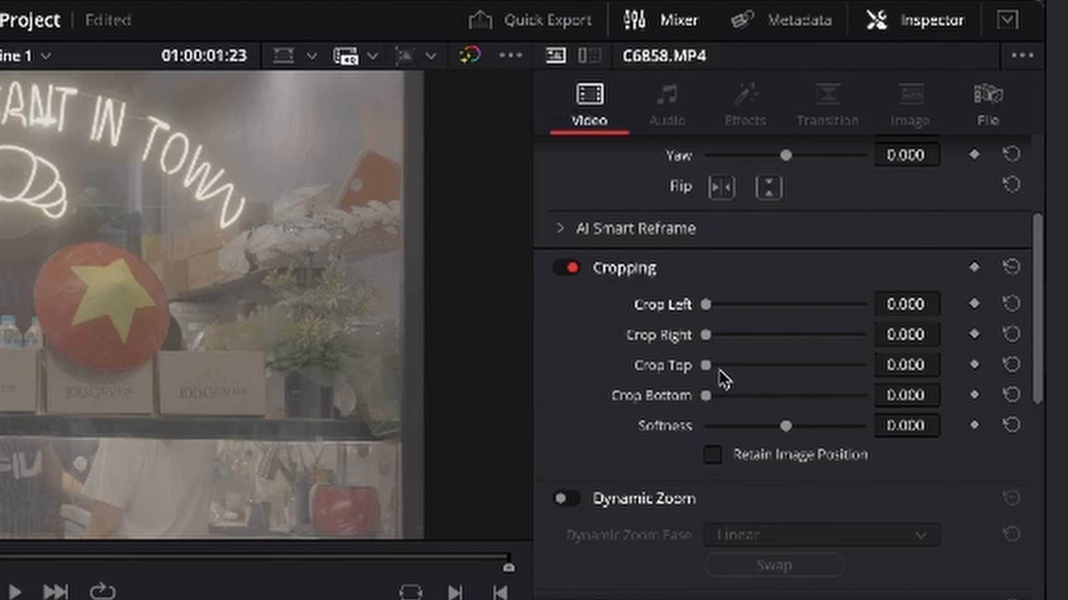
{"action": "left_click_drag", "start_coordinate": [719, 374], "coordinate": [644, 374]}
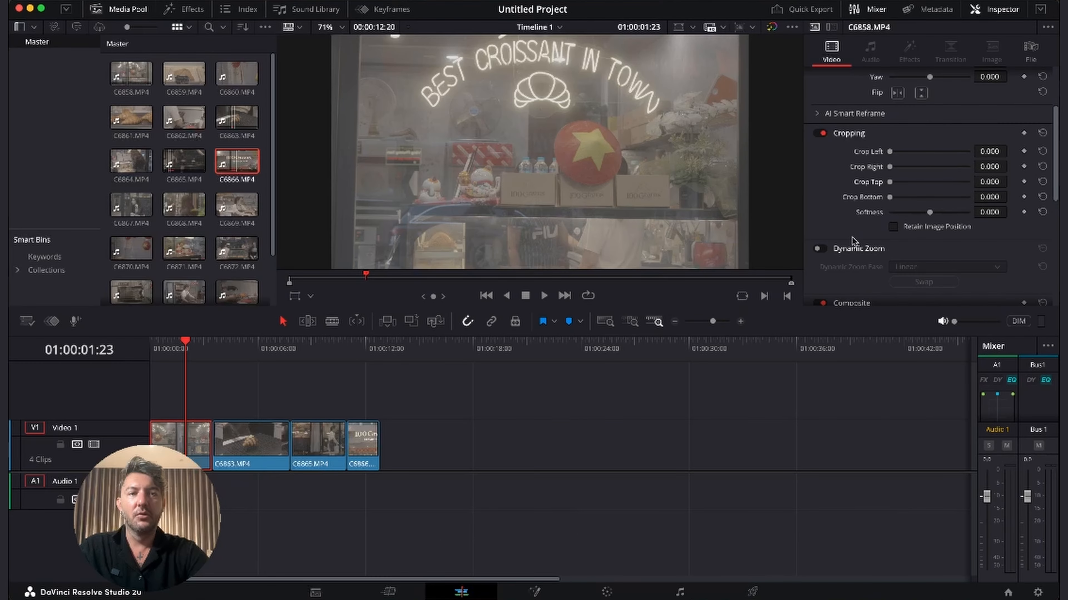
Set the playback speed of C6858.MP4 to 87 percent without rippling the timeline
{"action": "scroll", "coordinate": [853, 240], "scroll_direction": "down", "scroll_amount": 10}
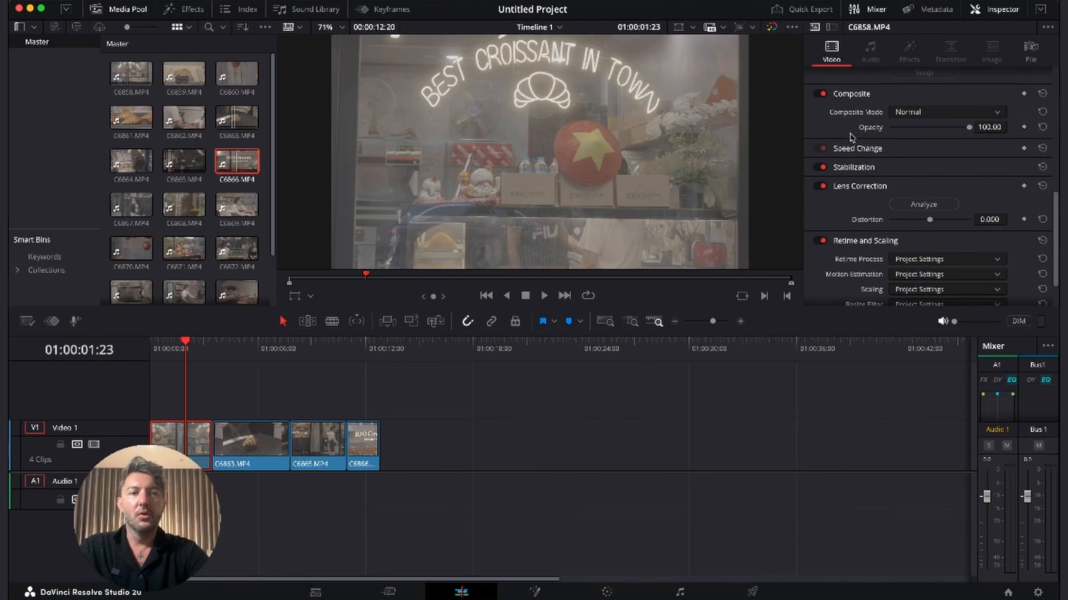
{"action": "left_click", "coordinate": [858, 148]}
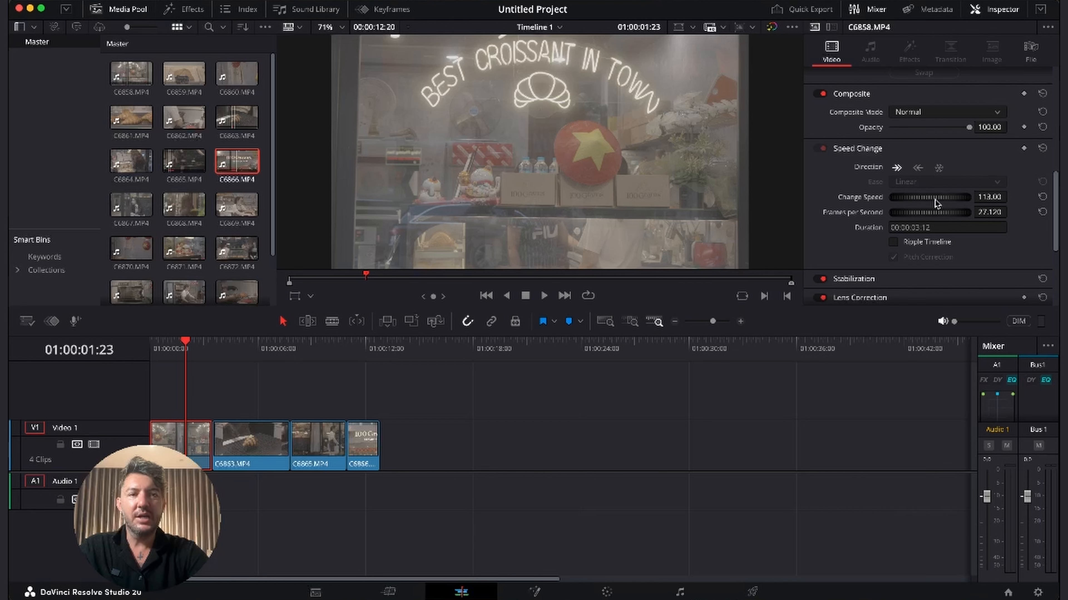
{"action": "mouse_move", "coordinate": [935, 203]}
{"action": "left_mouse_down"}
{"action": "mouse_move", "coordinate": [955, 202]}
{"action": "mouse_move", "coordinate": [923, 201]}
{"action": "mouse_move", "coordinate": [945, 196]}
{"action": "left_mouse_up"}
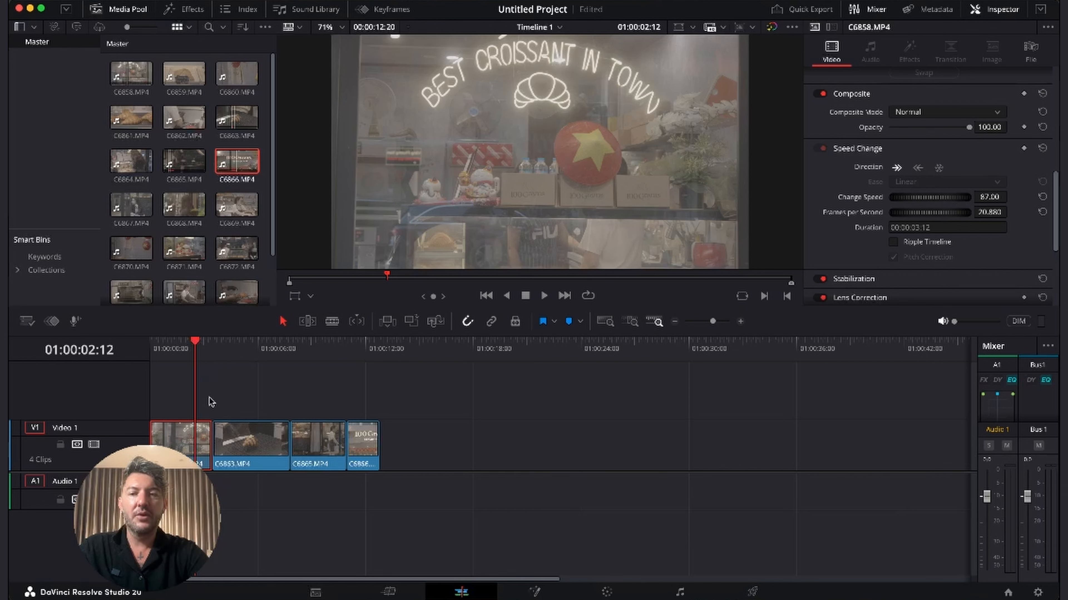
{"action": "scroll", "coordinate": [981, 191], "scroll_direction": "down", "scroll_amount": 5}
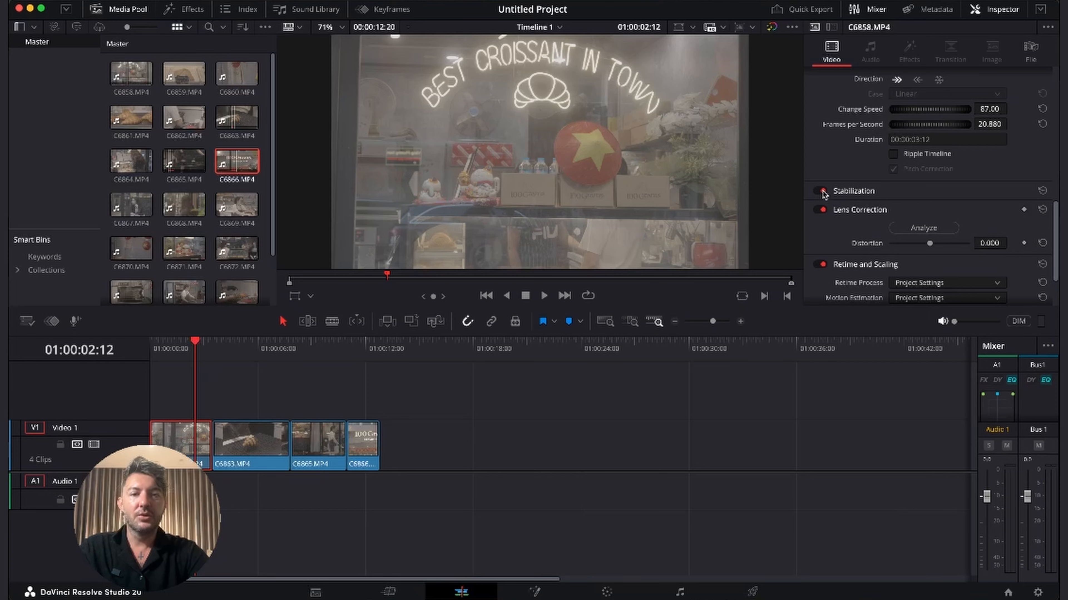
Mark a timeline range covering all four clips, from 01:00:00:00 to the end of C6866.MP4
{"action": "left_click", "coordinate": [171, 349]}
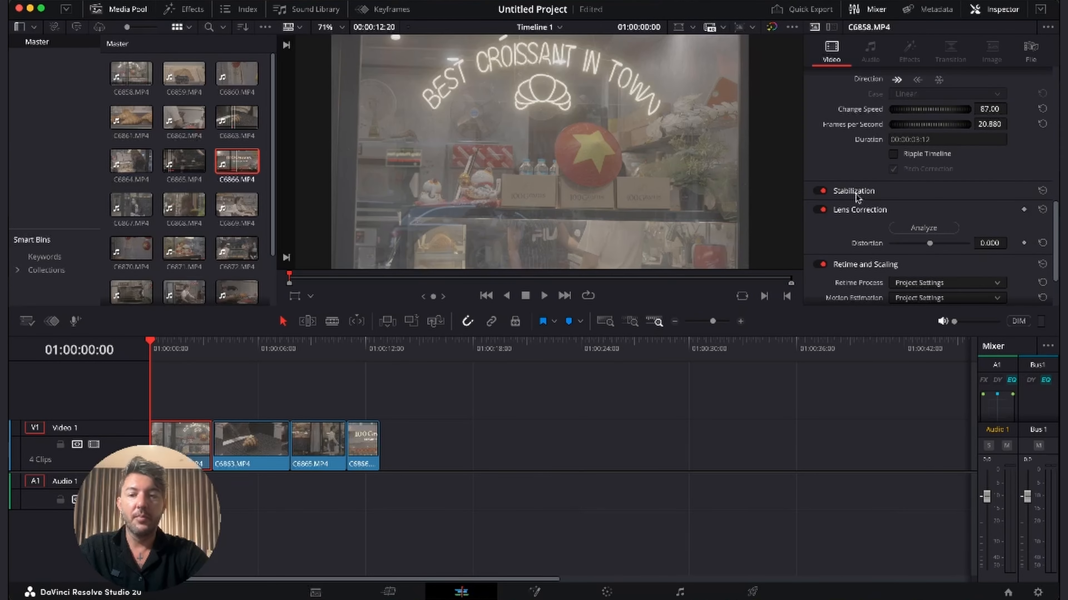
{"action": "left_click_drag", "start_coordinate": [164, 343], "coordinate": [339, 382]}
{"action": "key", "text": "Home"}
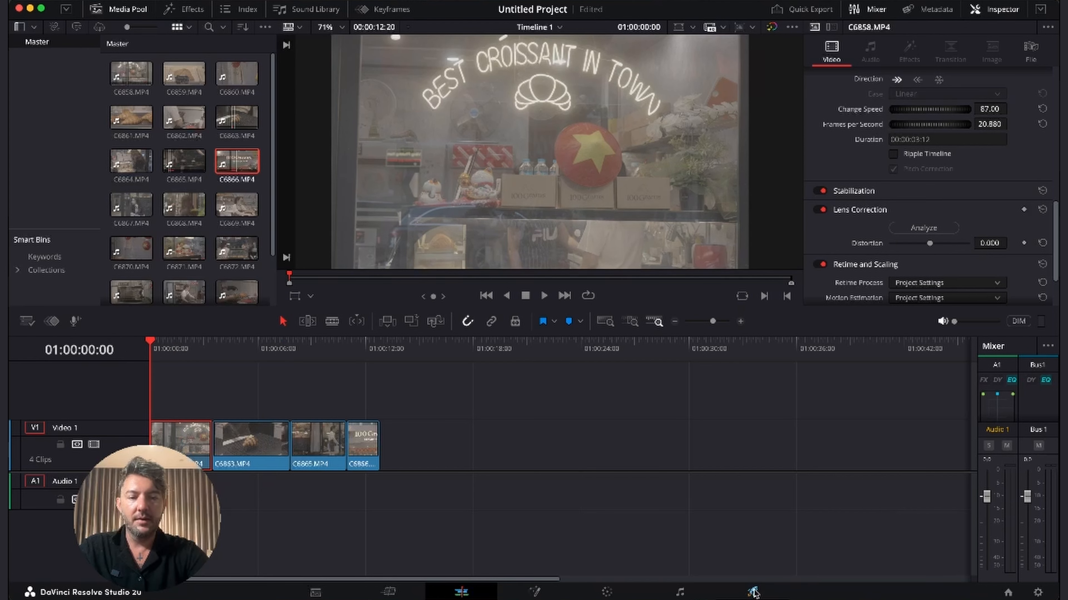
{"action": "left_click_drag", "start_coordinate": [189, 353], "coordinate": [114, 348]}
{"action": "key", "text": "i"}
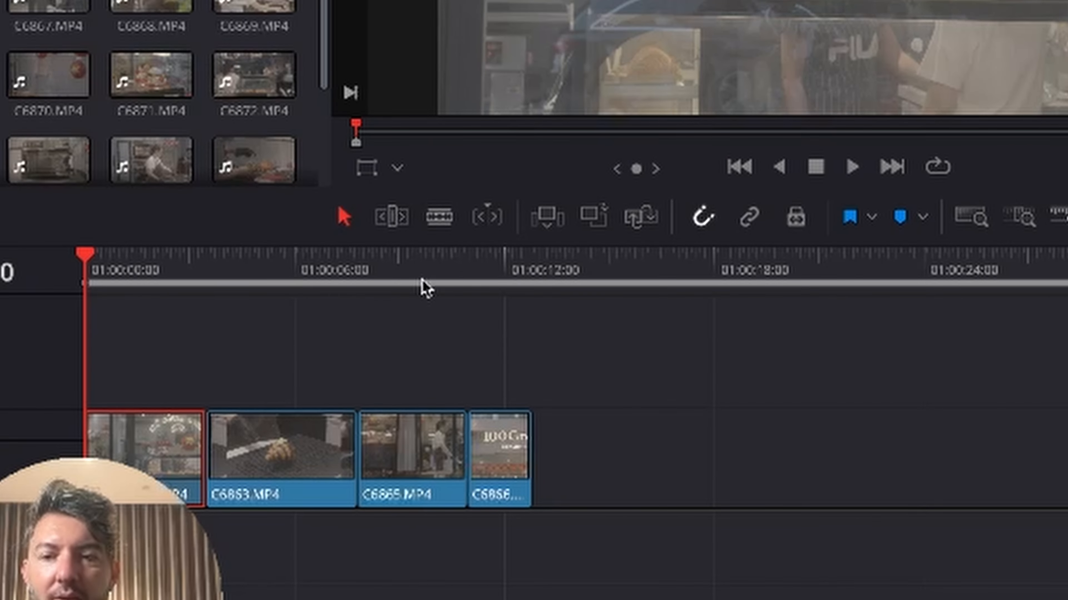
{"action": "left_click_drag", "start_coordinate": [492, 272], "coordinate": [301, 270]}
{"action": "key", "text": "o"}
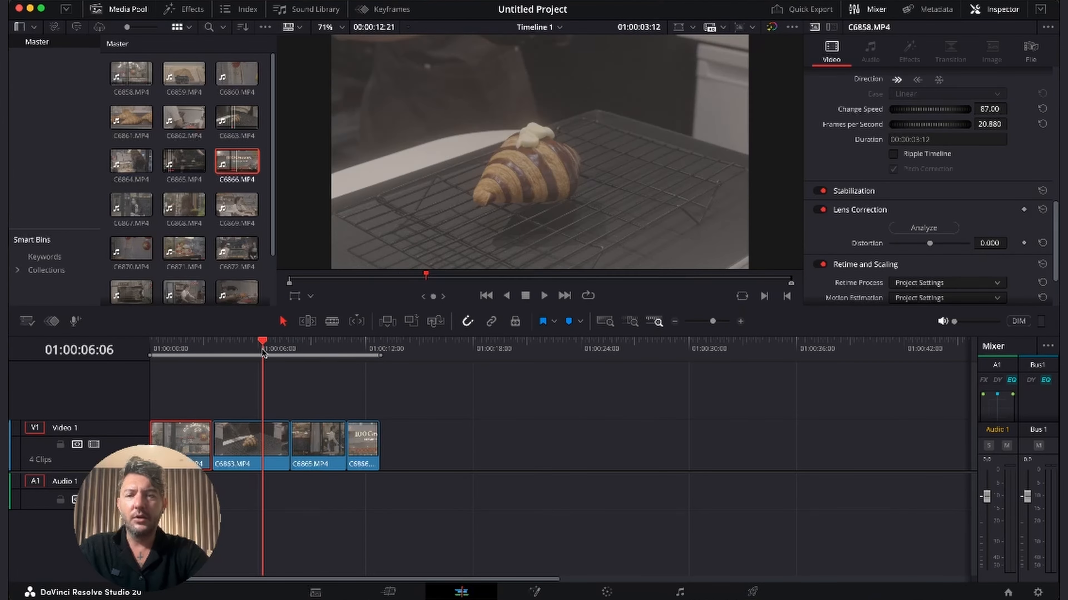
{"action": "left_click_drag", "start_coordinate": [263, 351], "coordinate": [366, 352]}
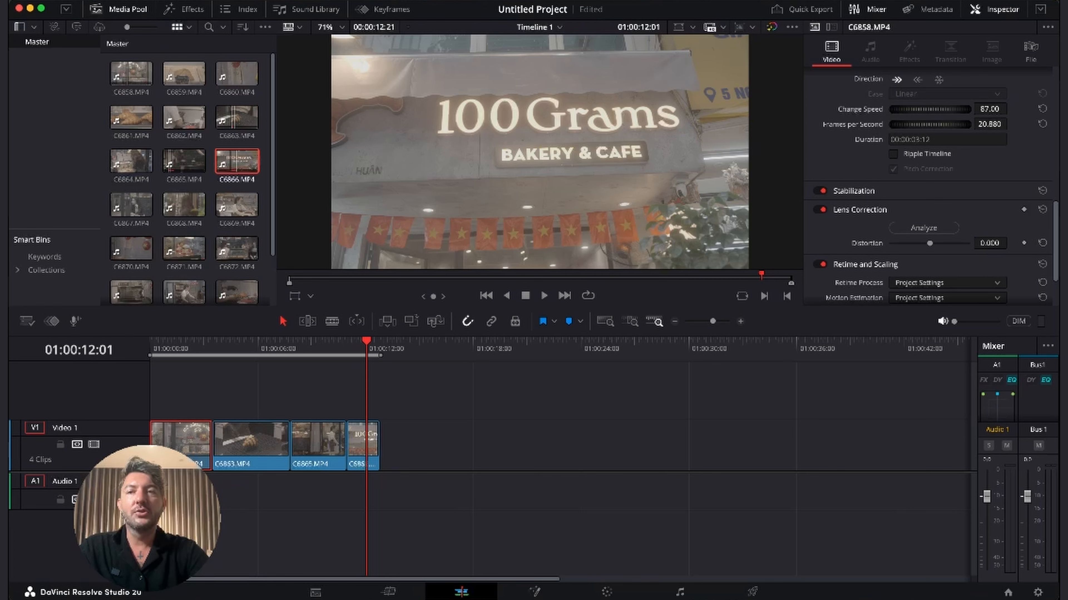
{"action": "left_click", "coordinate": [111, 1]}
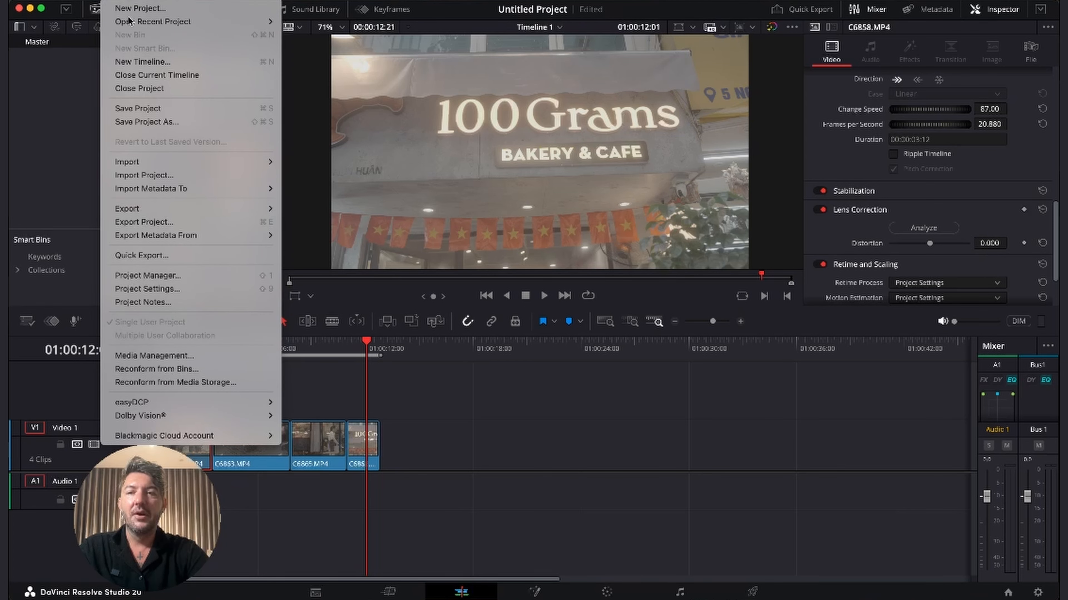
{"action": "left_click", "coordinate": [522, 303]}
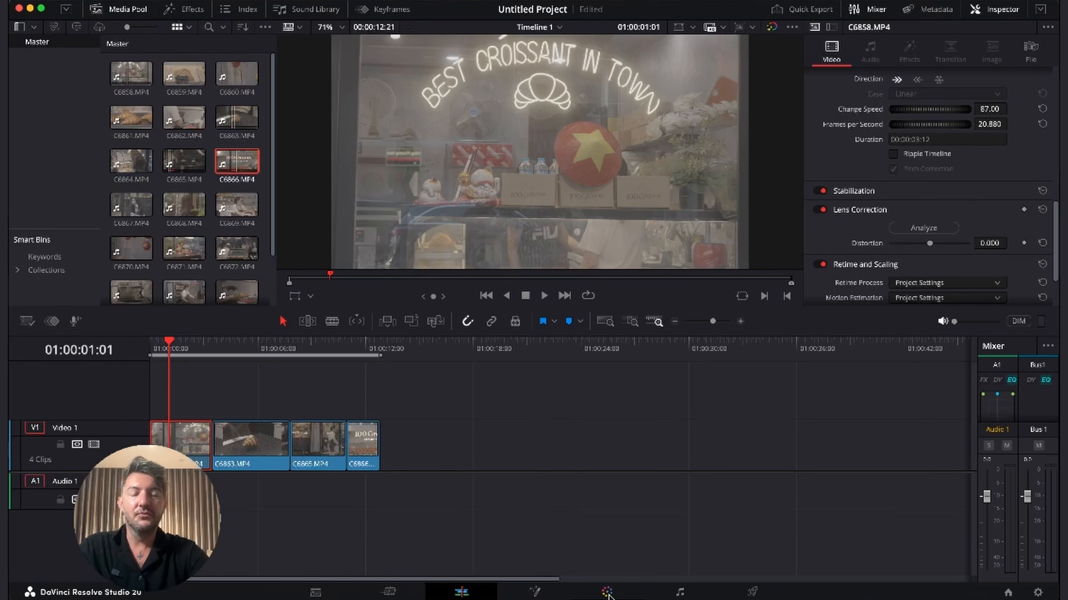
Switch to the Color page and add a serial node after node 01 of the first clip
{"action": "left_click", "coordinate": [607, 593]}
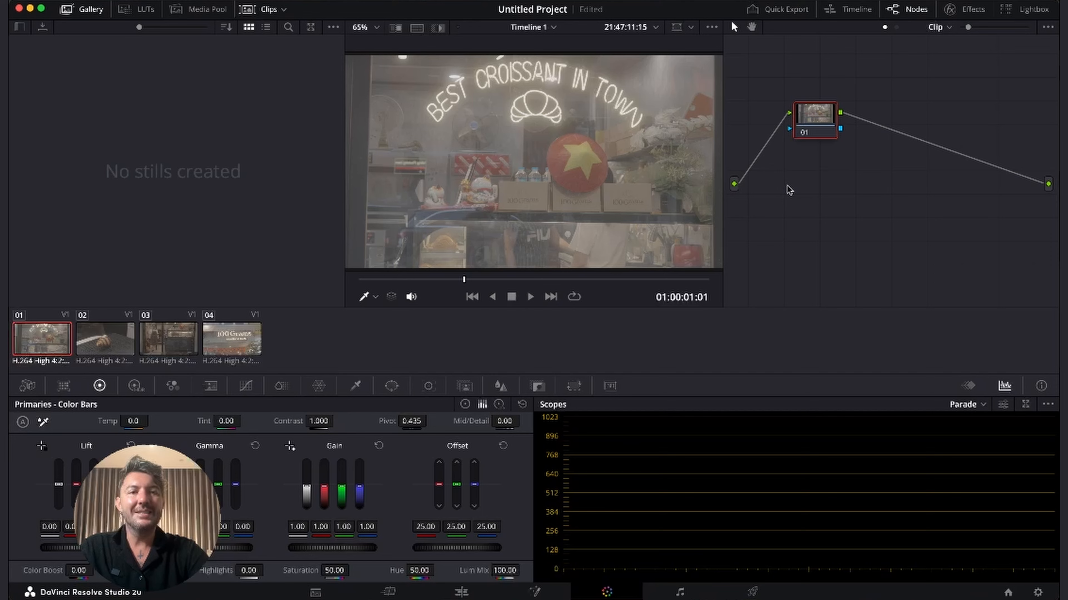
{"action": "mouse_move", "coordinate": [817, 123]}
{"action": "left_mouse_down"}
{"action": "mouse_move", "coordinate": [849, 147]}
{"action": "mouse_move", "coordinate": [803, 121]}
{"action": "left_mouse_up"}
{"action": "right_click", "coordinate": [803, 120]}
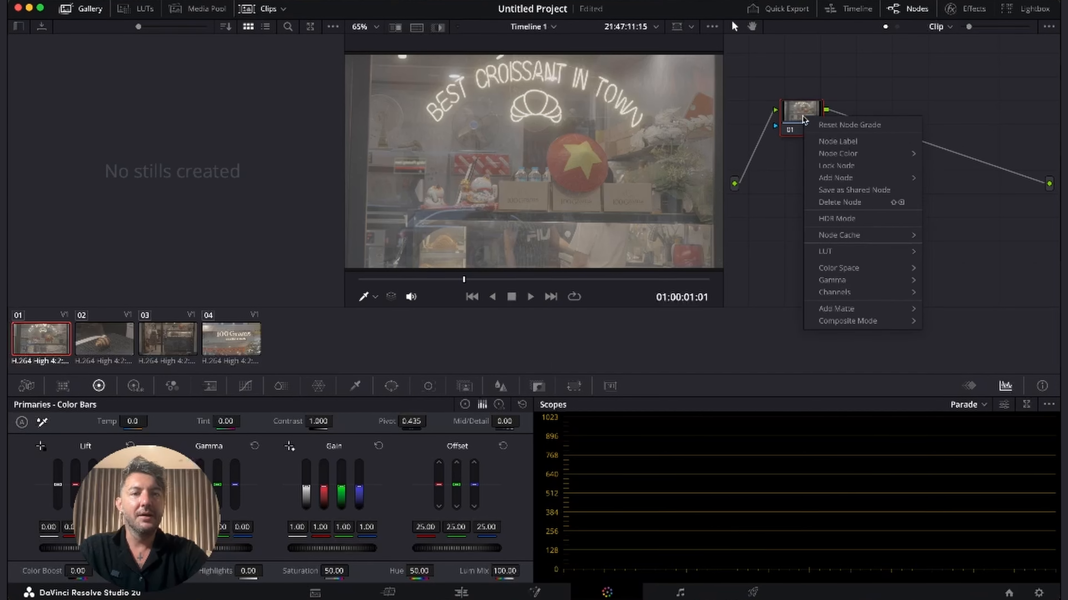
{"action": "mouse_move", "coordinate": [861, 178]}
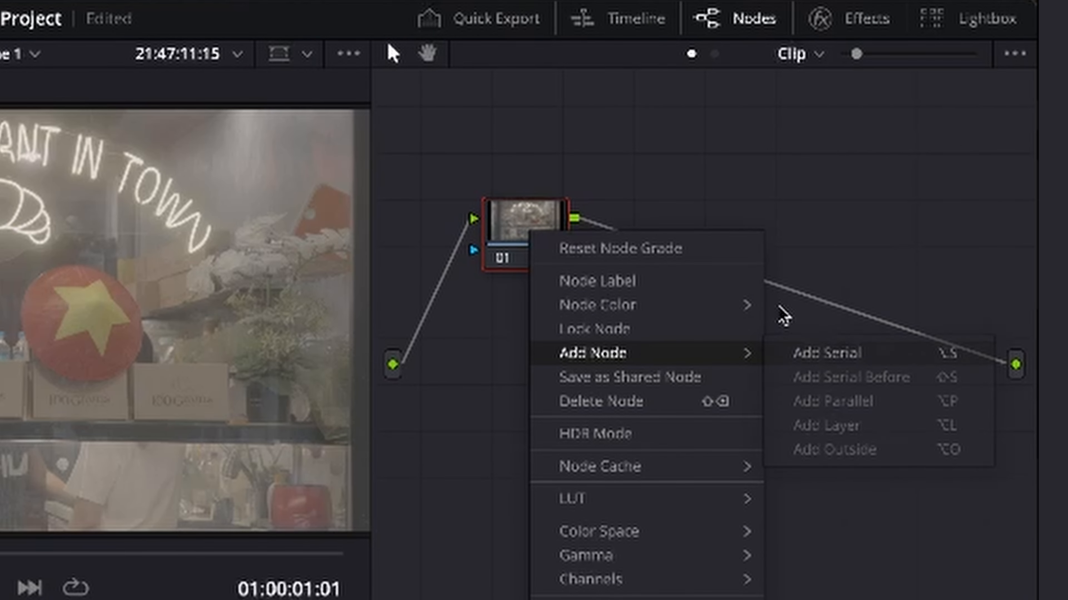
{"action": "left_click", "coordinate": [826, 353]}
{"action": "left_click", "coordinate": [679, 281]}
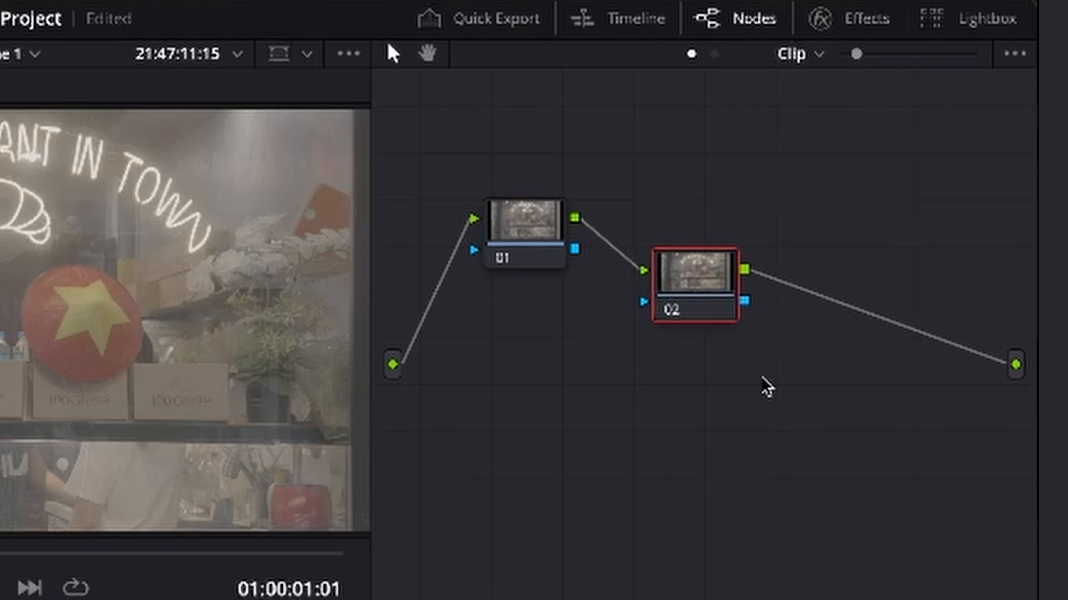
Delete node 02 and move node 01 closer to the middle of the node graph
{"action": "left_click", "coordinate": [513, 240]}
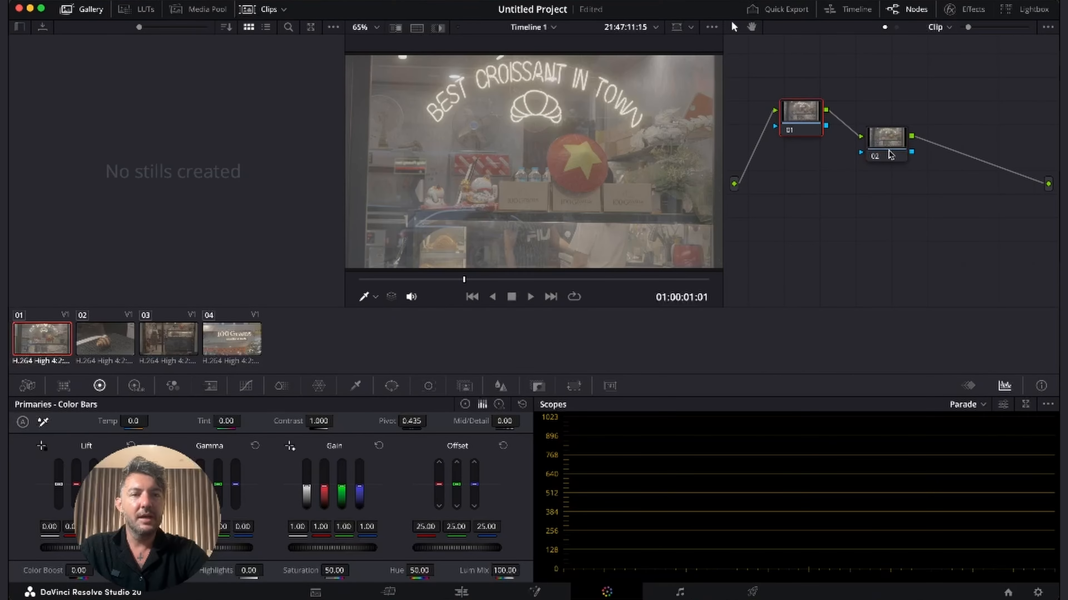
{"action": "left_click", "coordinate": [888, 143]}
{"action": "key", "text": "Delete"}
{"action": "left_click_drag", "start_coordinate": [807, 120], "coordinate": [861, 134]}
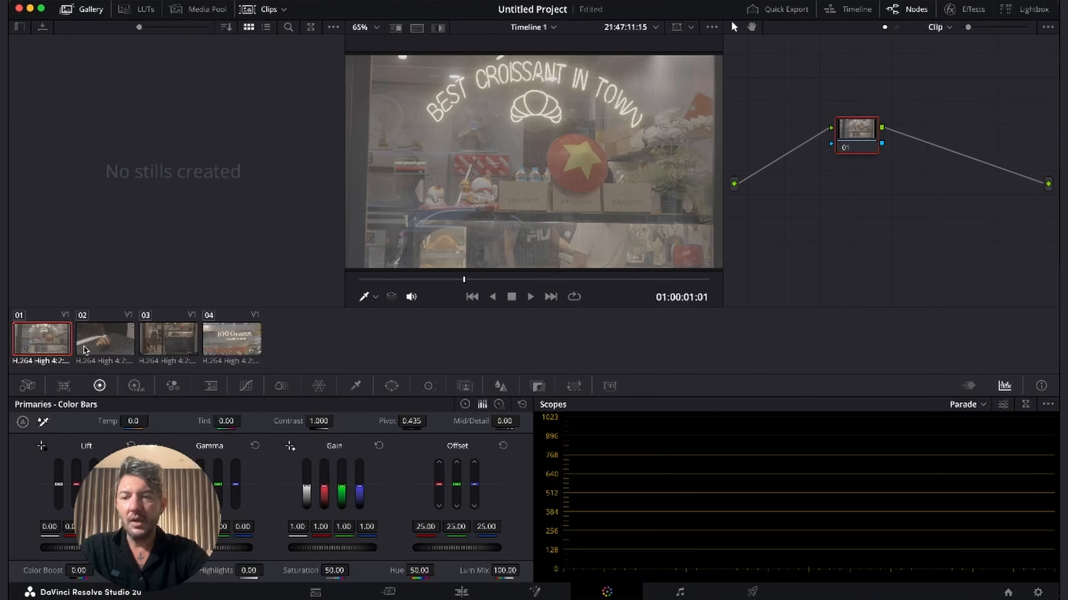
Look through clips 02, 03 and 04 on the Color page and return to clip 01
{"action": "left_click", "coordinate": [94, 346]}
{"action": "left_click", "coordinate": [179, 343]}
{"action": "left_click", "coordinate": [225, 343]}
{"action": "left_click", "coordinate": [168, 343]}
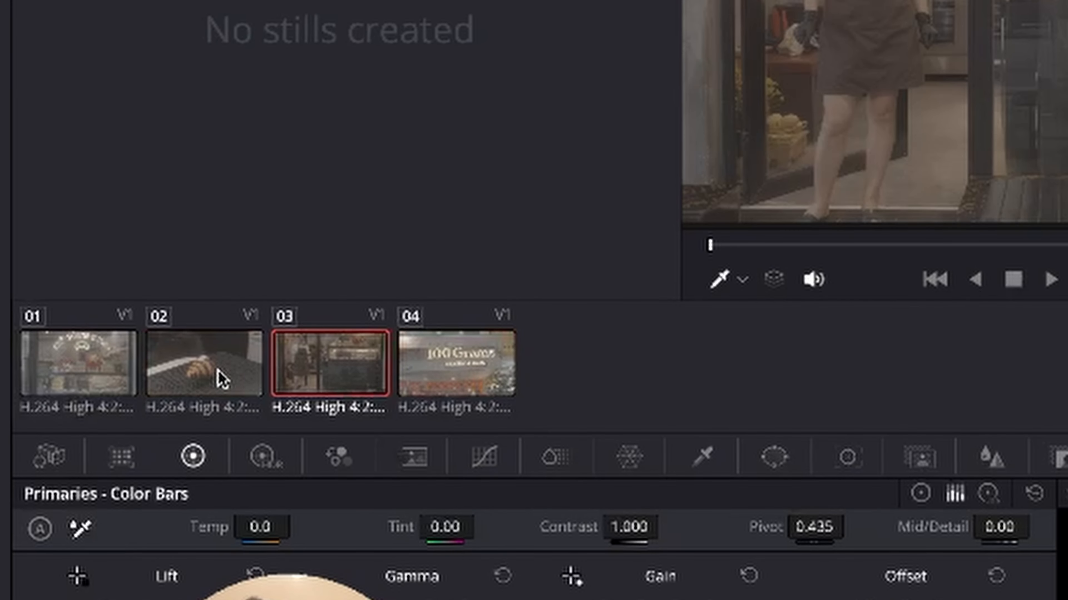
{"action": "left_click", "coordinate": [222, 379]}
{"action": "left_click", "coordinate": [46, 376]}
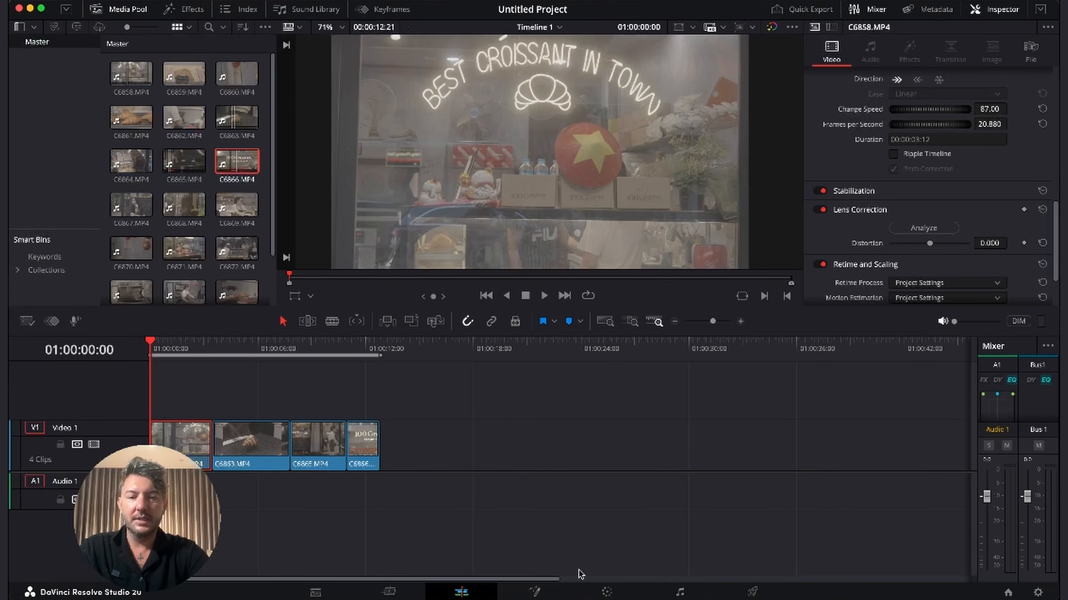
Look through the clips on the Color page, check the timeline on the Edit page, and return to clip 01 for grading
{"action": "left_click", "coordinate": [607, 592]}
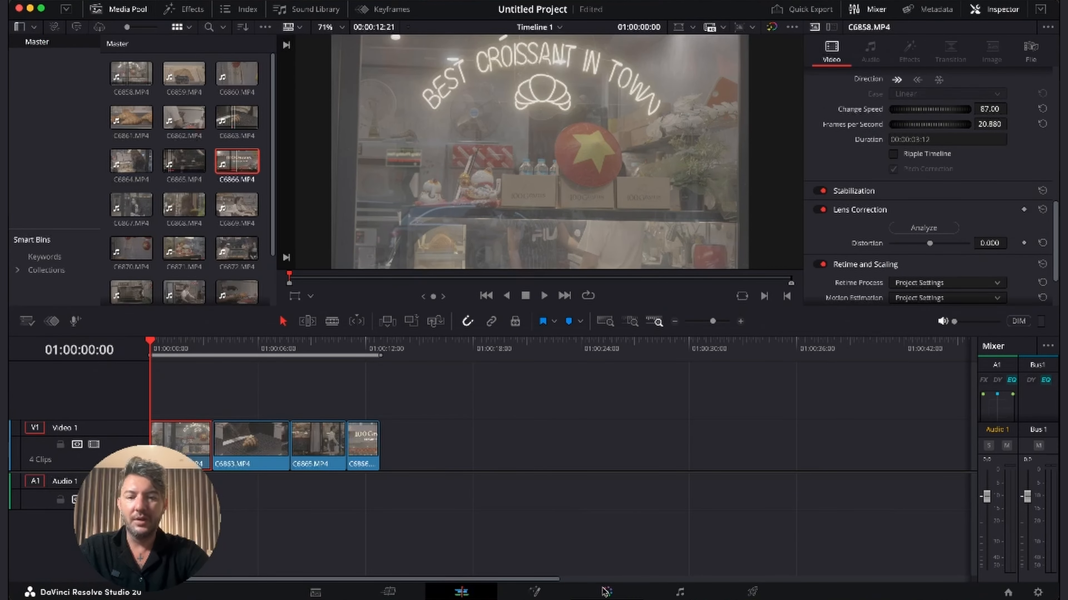
{"action": "key", "text": "Down"}
{"action": "key", "text": "Down"}
{"action": "key", "text": "Down"}
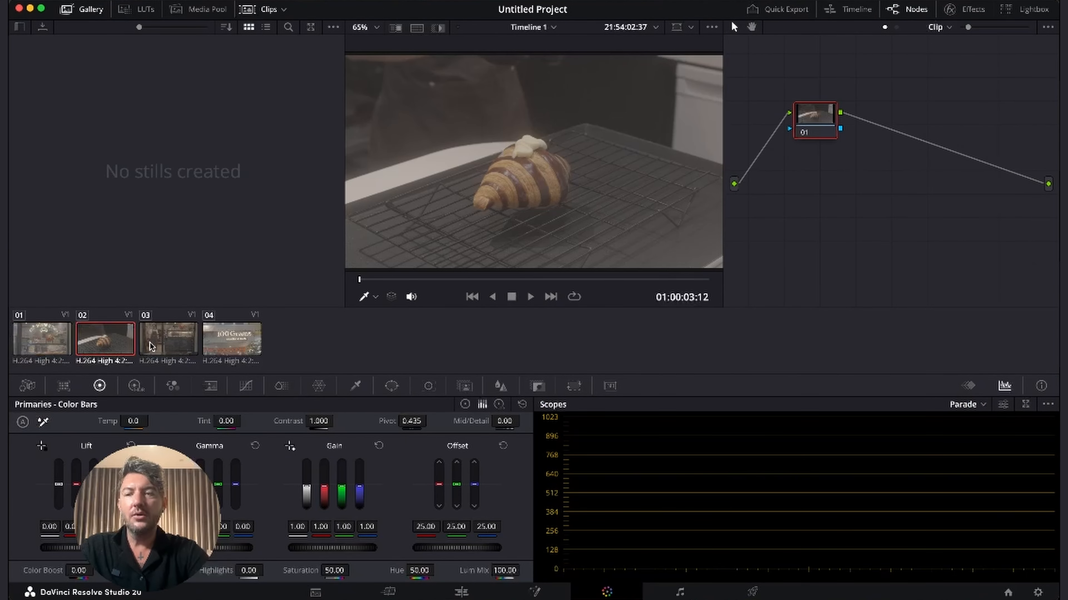
{"action": "left_click", "coordinate": [33, 339]}
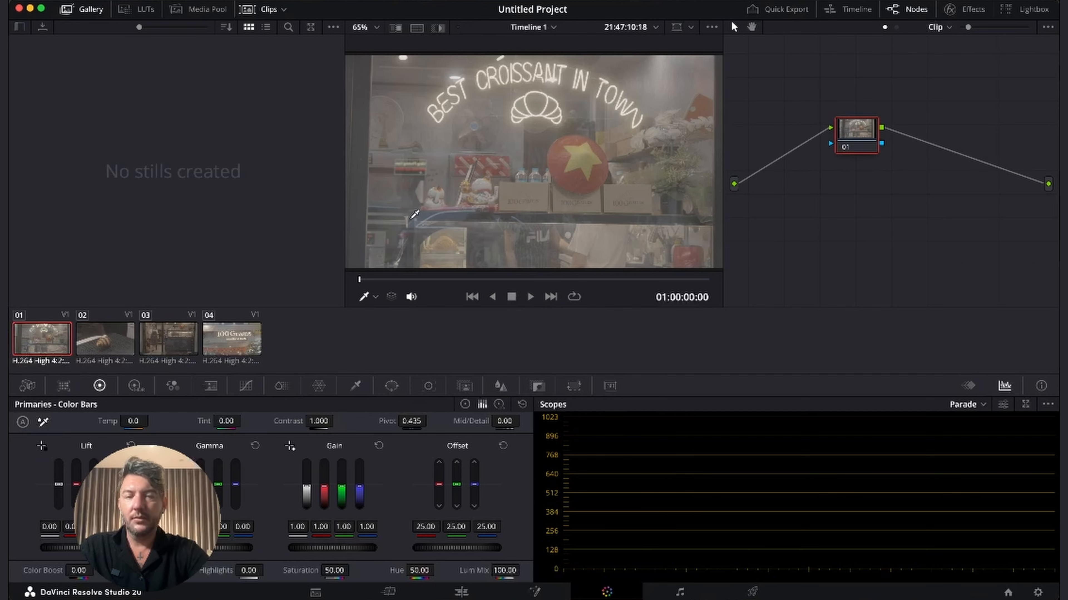
{"action": "left_click", "coordinate": [461, 591]}
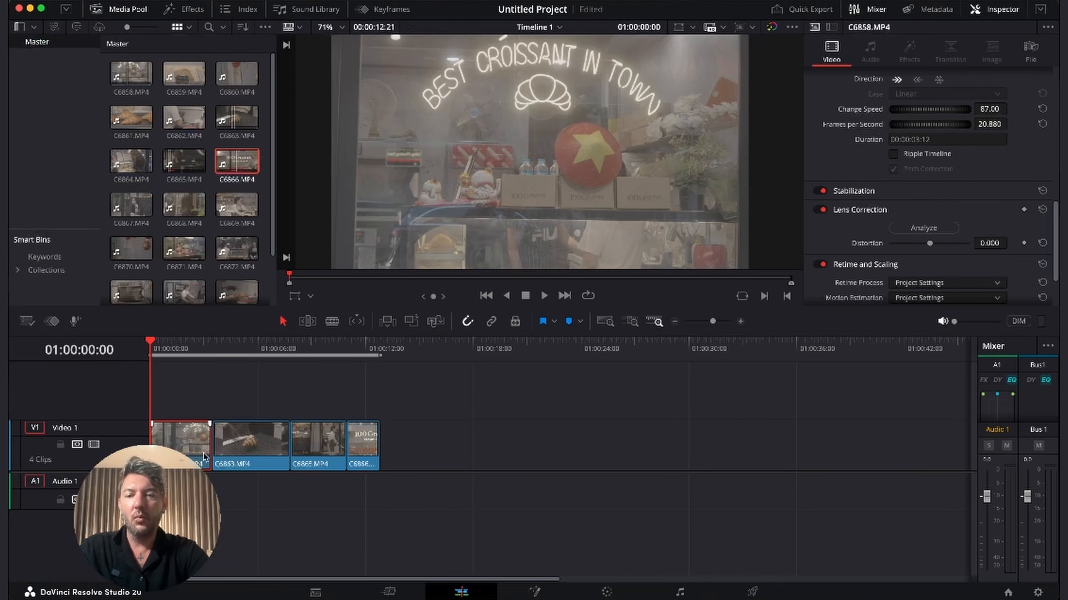
{"action": "left_click", "coordinate": [607, 593]}
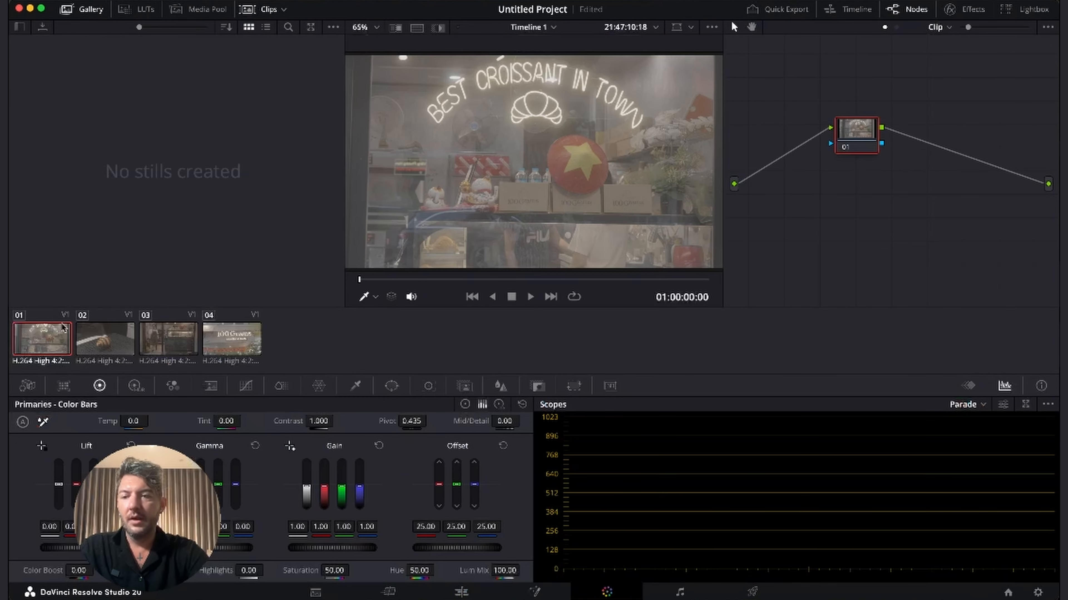
Apply the Sony LUT SLog3SGamut3.CineToCine+709 to clip 01
{"action": "left_click", "coordinate": [145, 9]}
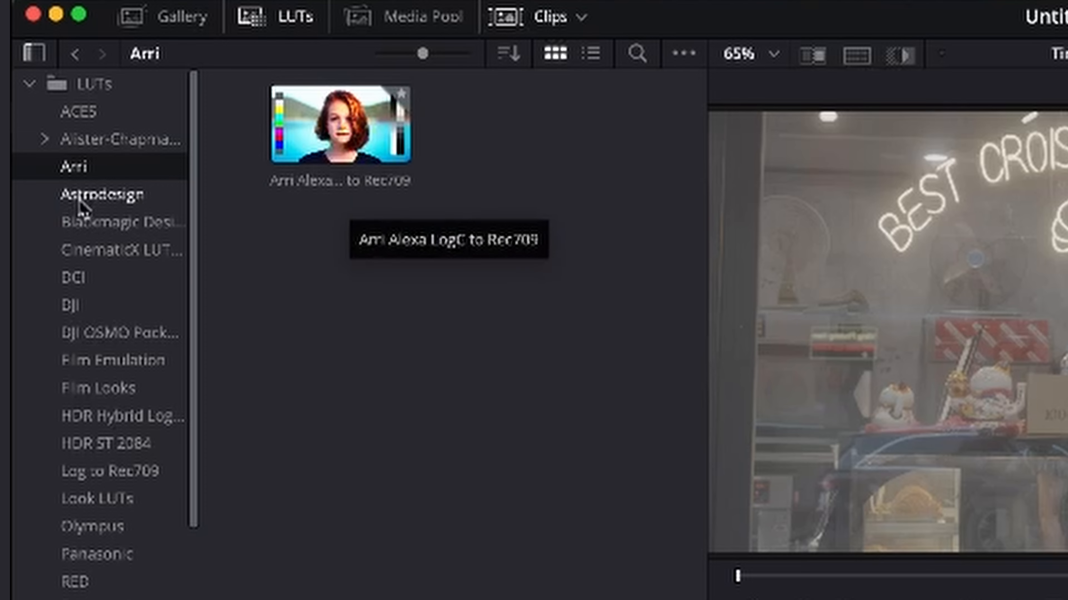
{"action": "scroll", "coordinate": [81, 314], "scroll_direction": "down", "scroll_amount": 3}
{"action": "scroll", "coordinate": [82, 313], "scroll_direction": "up", "scroll_amount": 3}
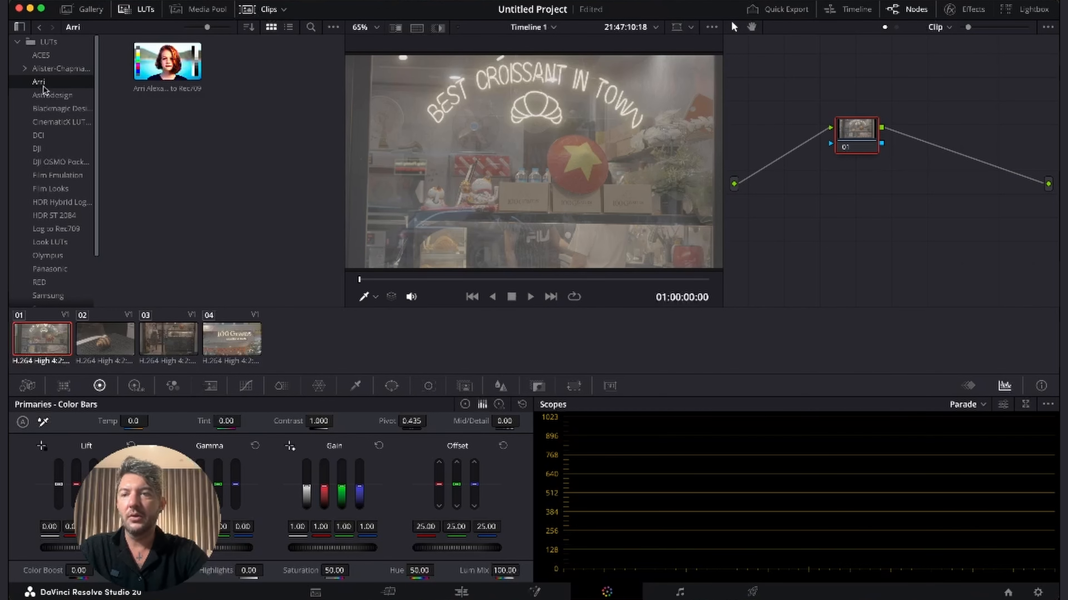
{"action": "scroll", "coordinate": [51, 202], "scroll_direction": "down", "scroll_amount": 3}
{"action": "left_click", "coordinate": [41, 248]}
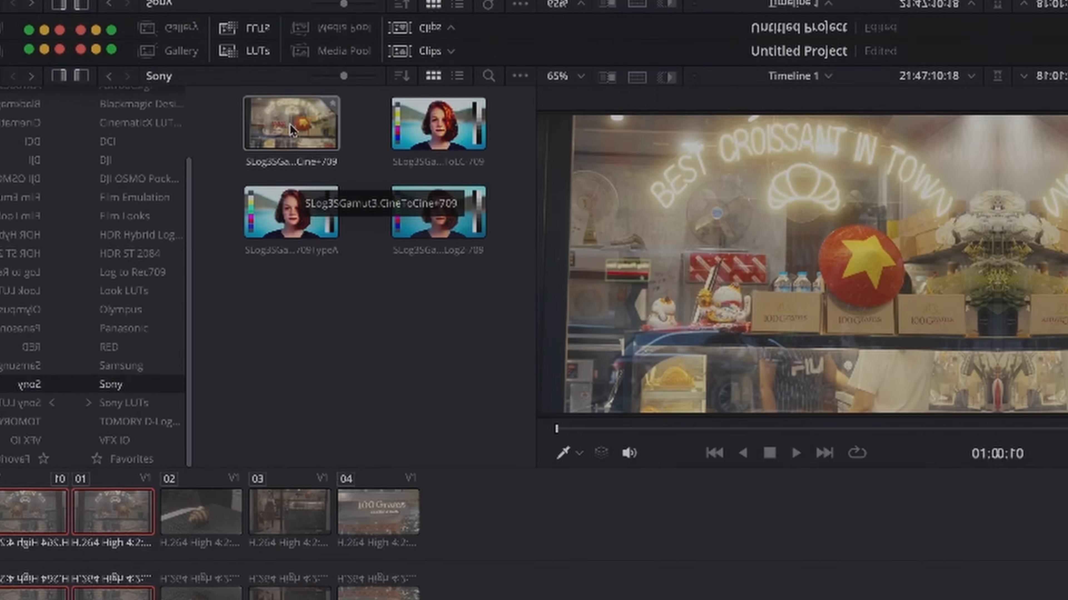
{"action": "left_click", "coordinate": [170, 63]}
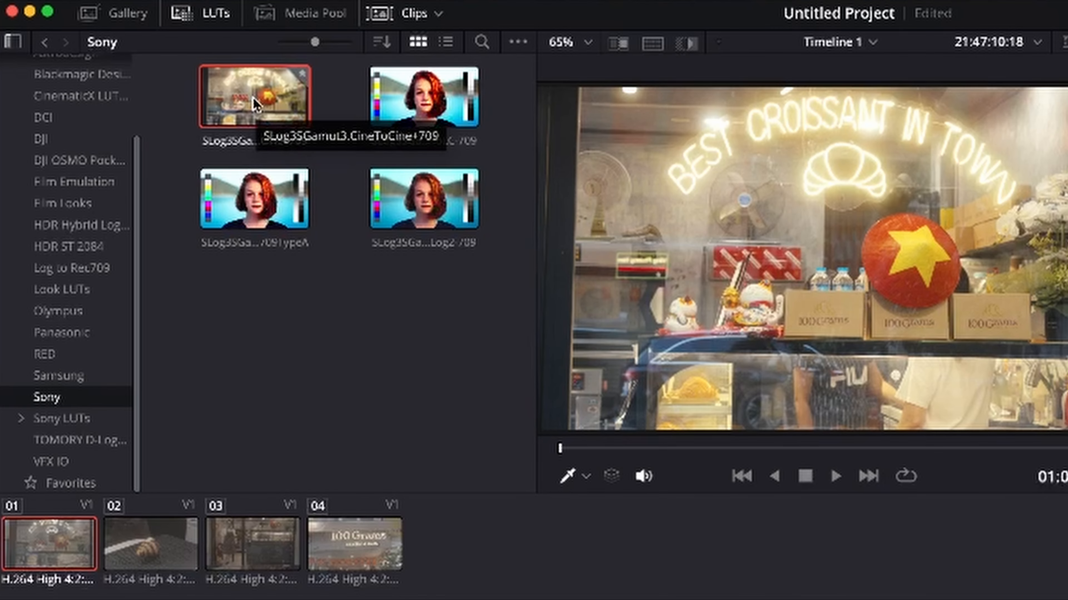
{"action": "double_click", "coordinate": [254, 103]}
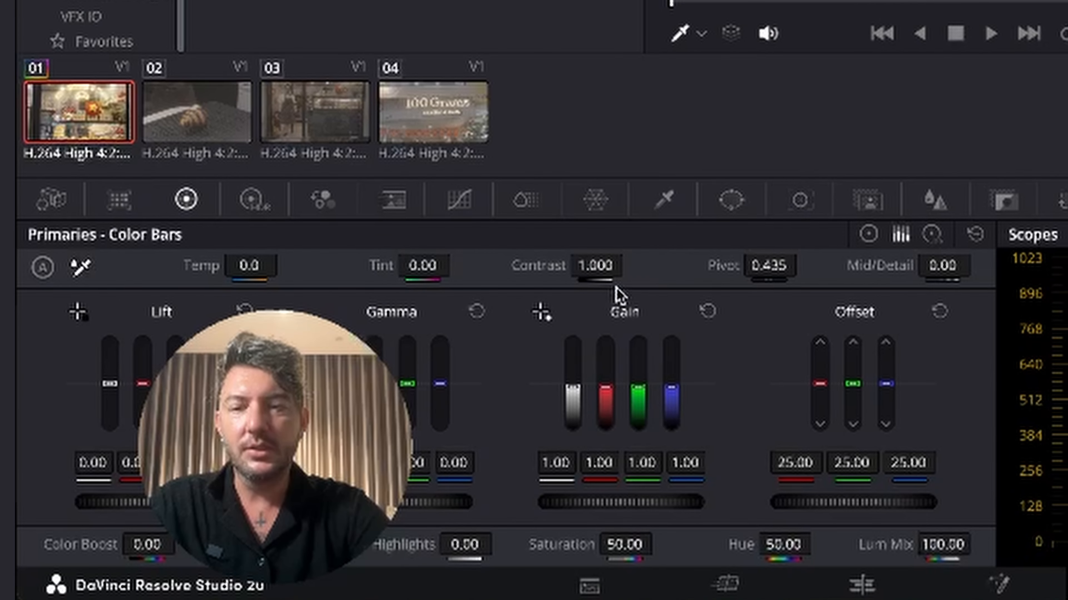
Set clip 01's contrast to 1.236, highlights to -91.00, temperature to -250.0 and tint to -1.50
{"action": "left_click_drag", "start_coordinate": [595, 265], "coordinate": [630, 264]}
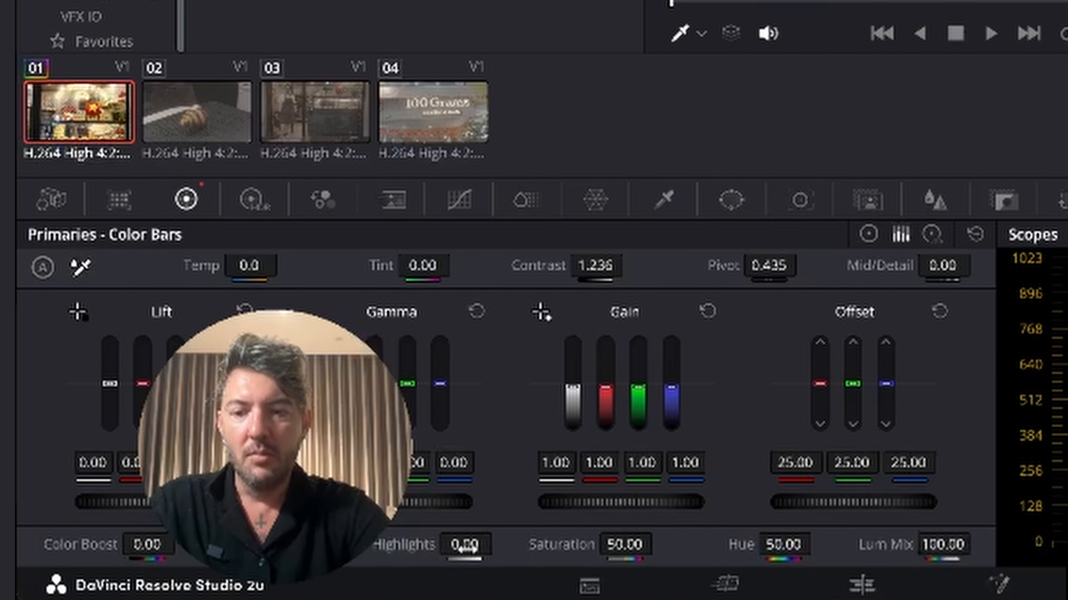
{"action": "left_click_drag", "start_coordinate": [464, 546], "coordinate": [421, 546]}
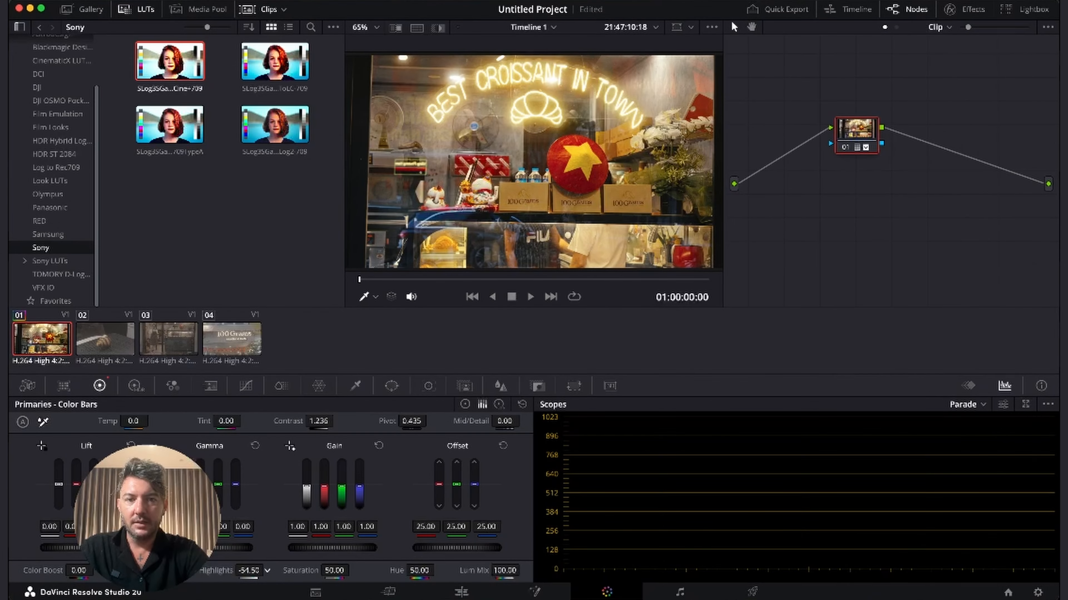
{"action": "left_click_drag", "start_coordinate": [249, 570], "coordinate": [234, 571]}
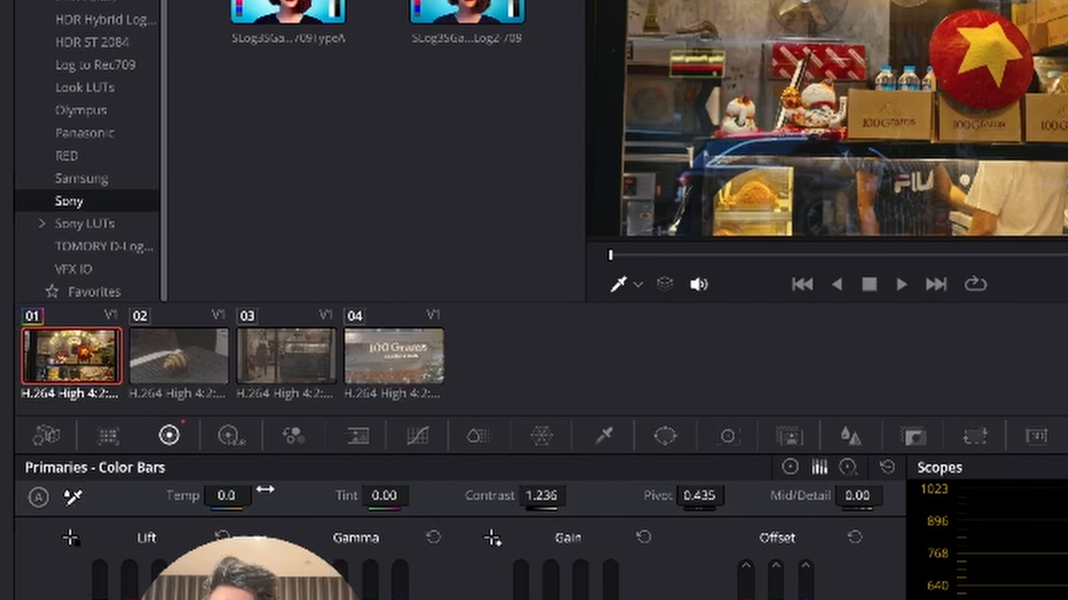
{"action": "mouse_move", "coordinate": [227, 496]}
{"action": "left_mouse_down"}
{"action": "mouse_move", "coordinate": [172, 496]}
{"action": "mouse_move", "coordinate": [245, 496]}
{"action": "left_mouse_up"}
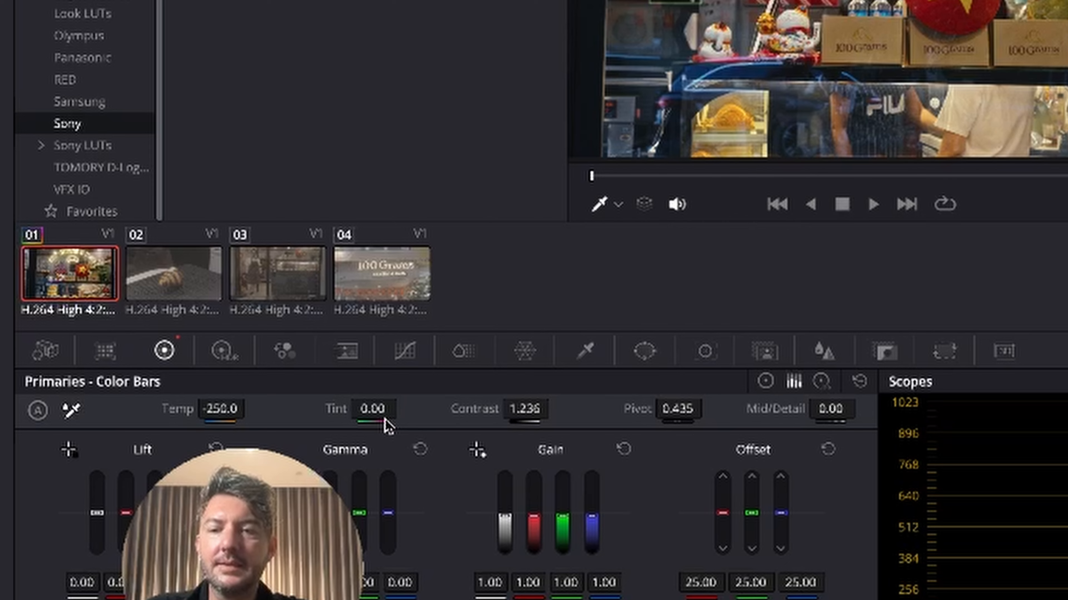
{"action": "left_click_drag", "start_coordinate": [373, 410], "coordinate": [344, 409]}
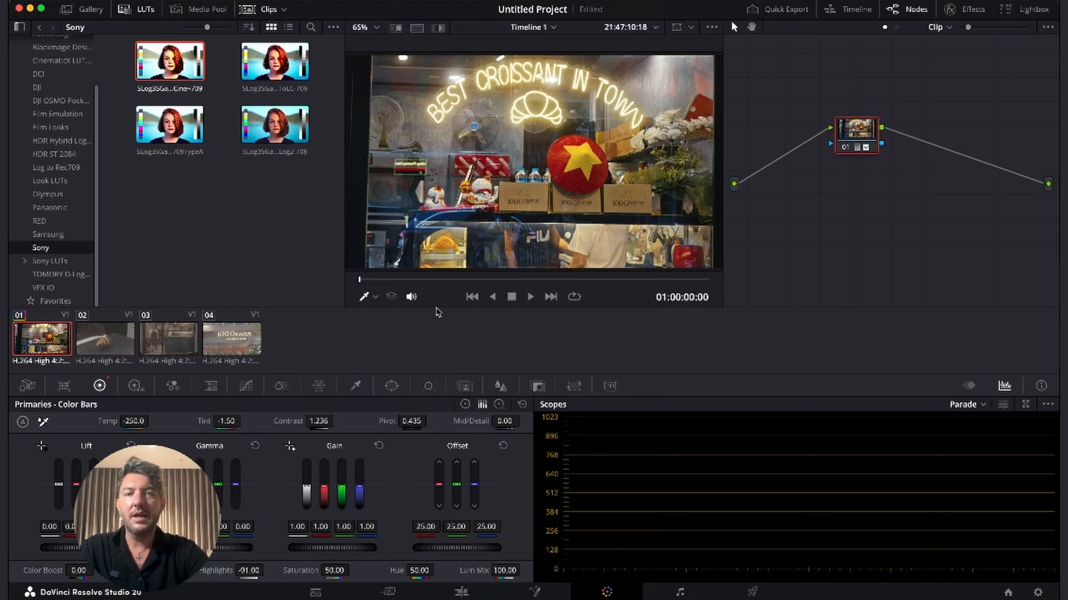
Apply the SLog3SGamut3.CineToCine+709 LUT to clips 02, 03 and 04
{"action": "left_click", "coordinate": [101, 344]}
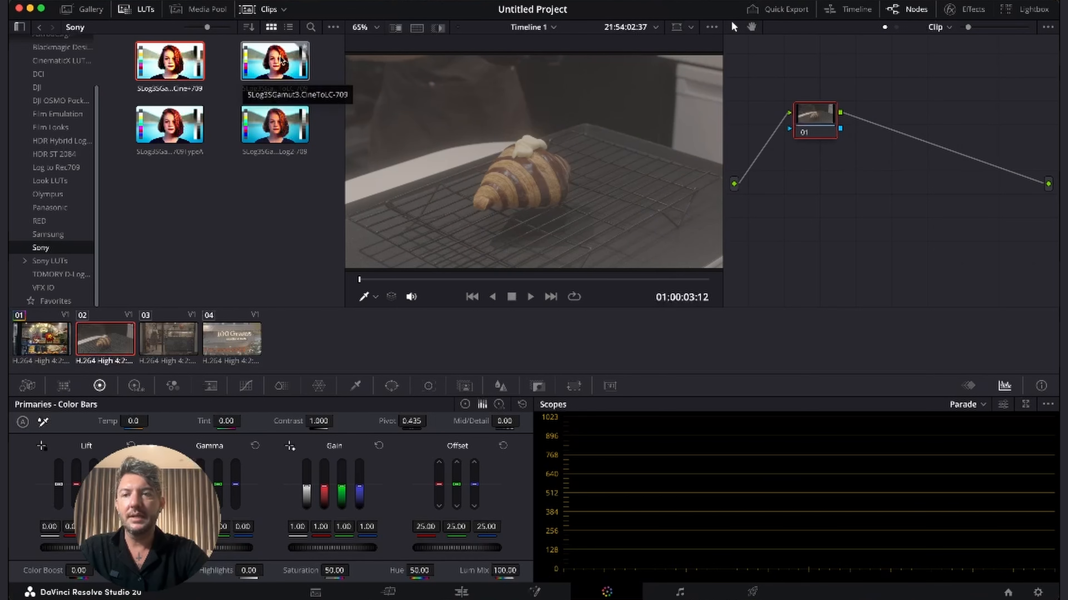
{"action": "double_click", "coordinate": [171, 64]}
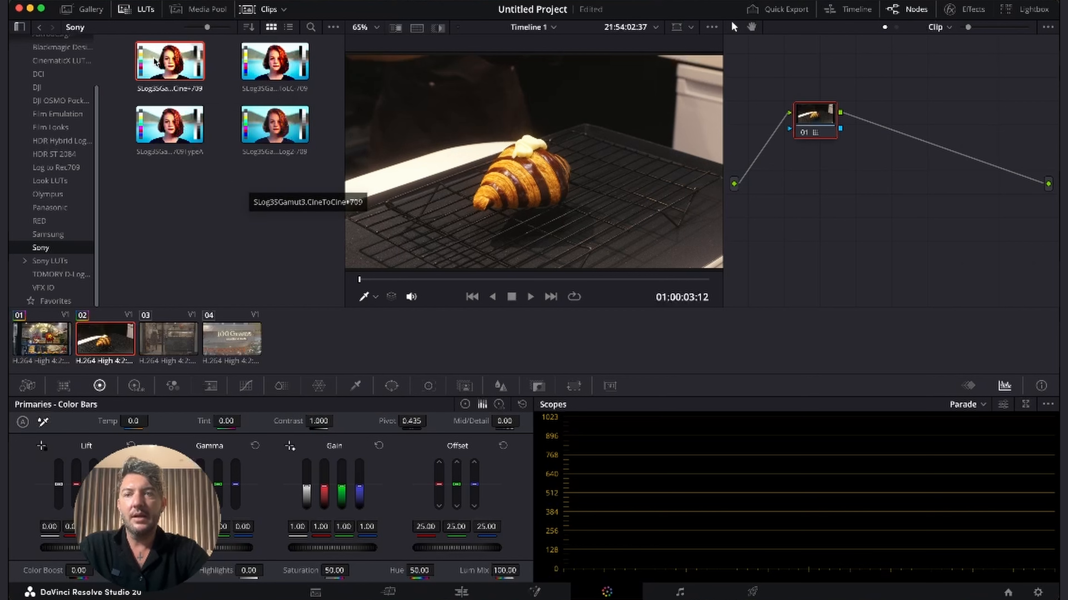
{"action": "left_click", "coordinate": [171, 341]}
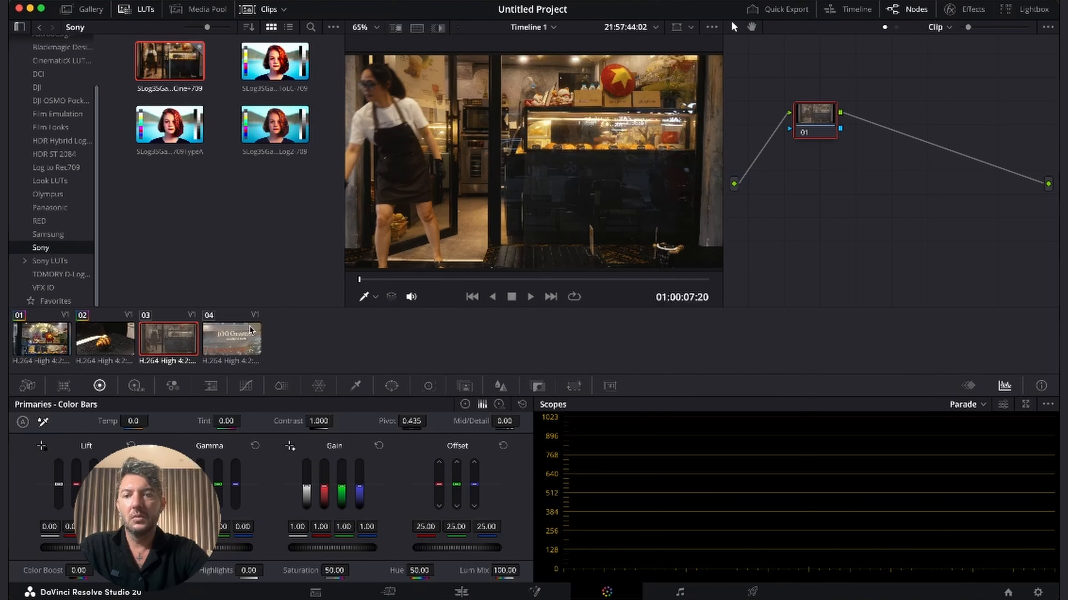
{"action": "left_click", "coordinate": [232, 340]}
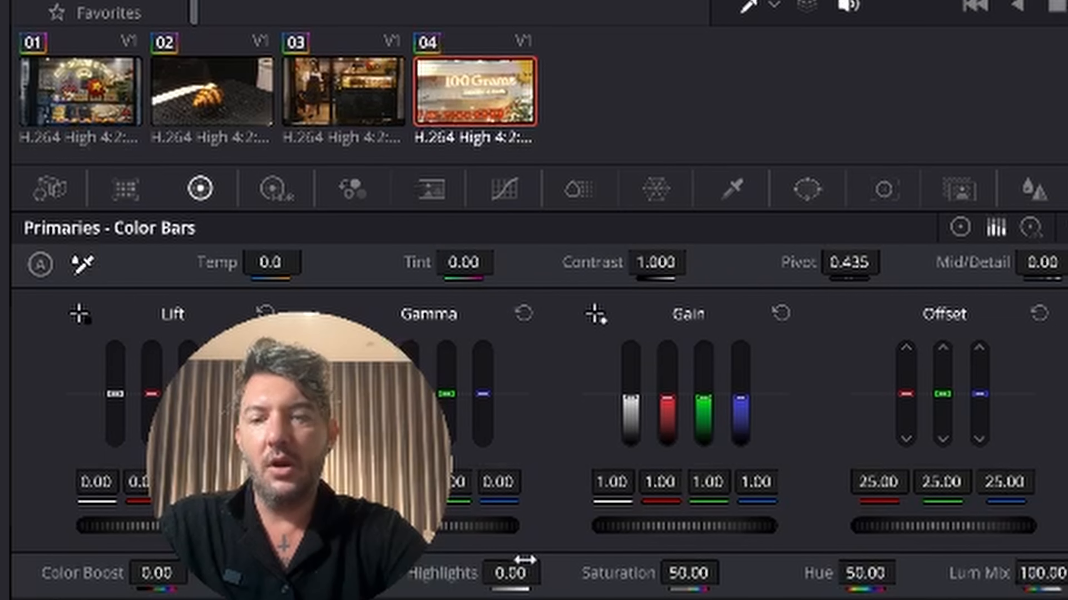
Set clip 04's highlights to -83.00 and contrast to 1.268, and compare it with clip 01
{"action": "left_click_drag", "start_coordinate": [509, 573], "coordinate": [465, 573]}
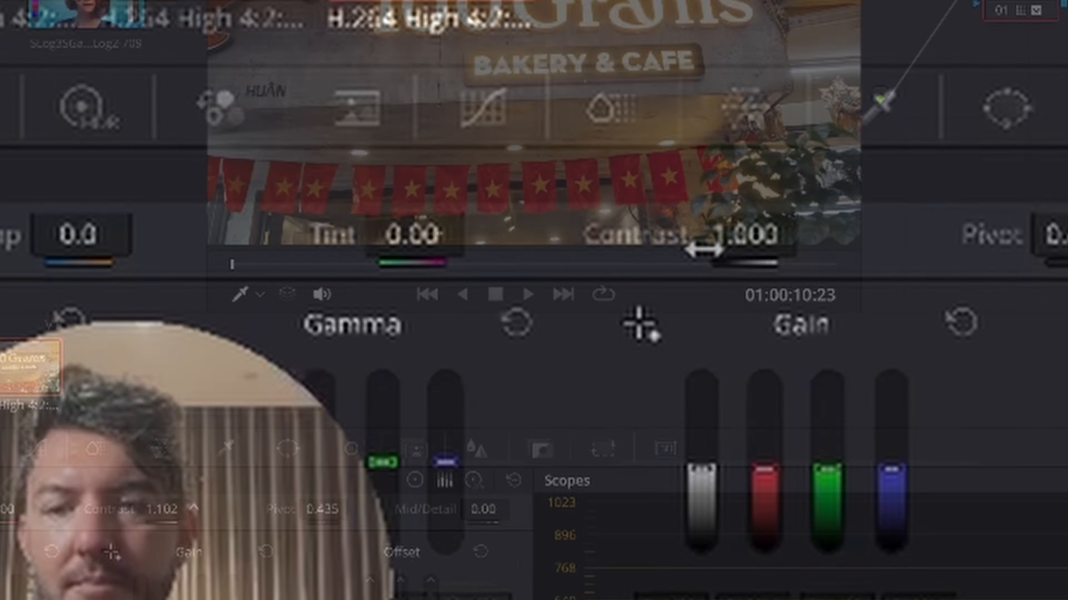
{"action": "left_click_drag", "start_coordinate": [655, 263], "coordinate": [693, 263]}
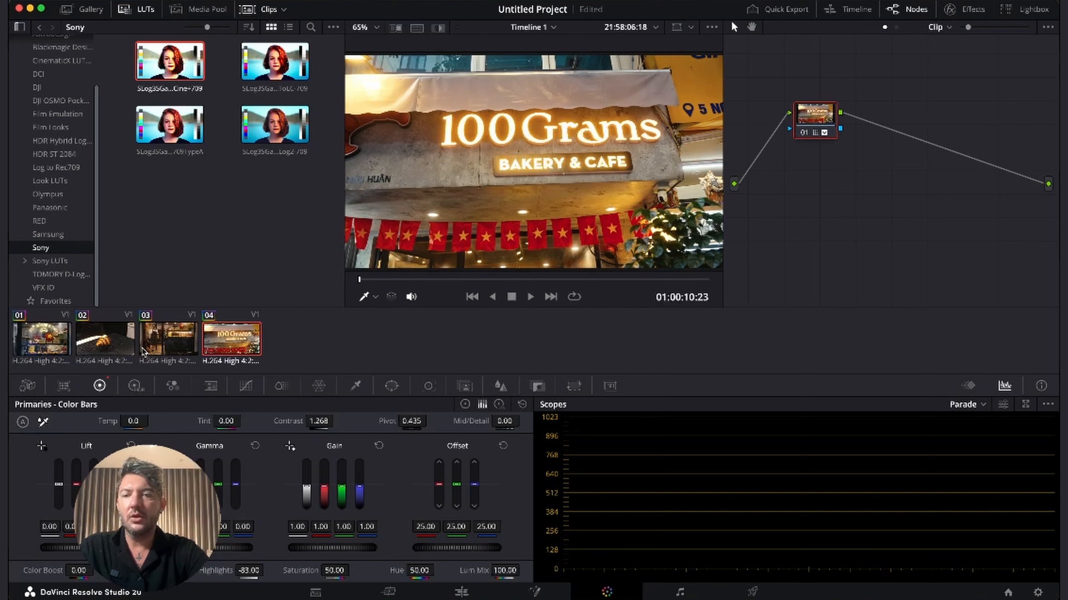
{"action": "key", "text": "Up"}
{"action": "key", "text": "Up"}
{"action": "key", "text": "Up"}
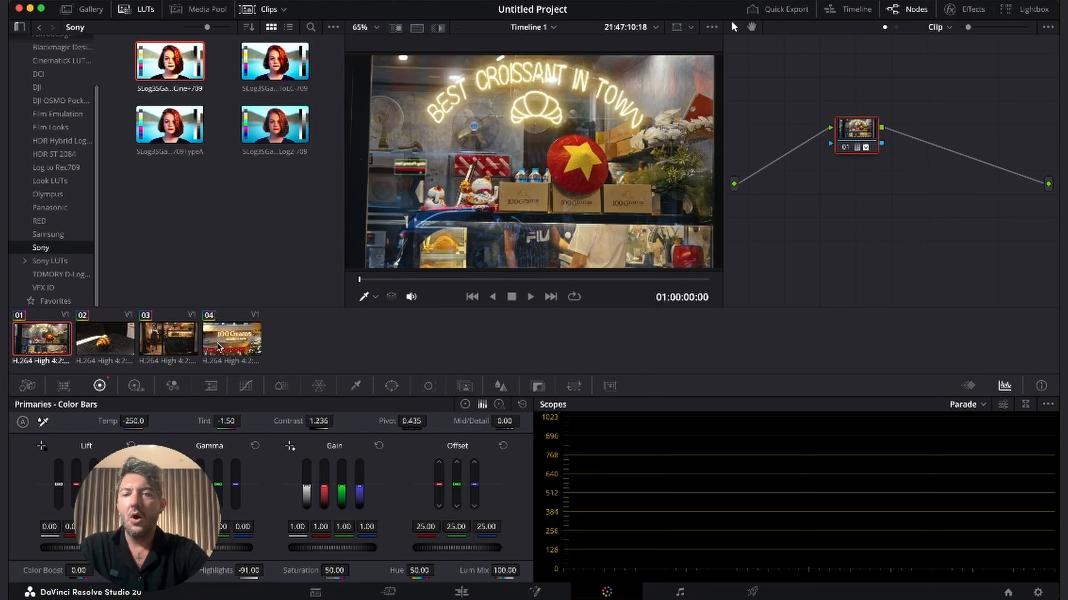
{"action": "left_click", "coordinate": [219, 345]}
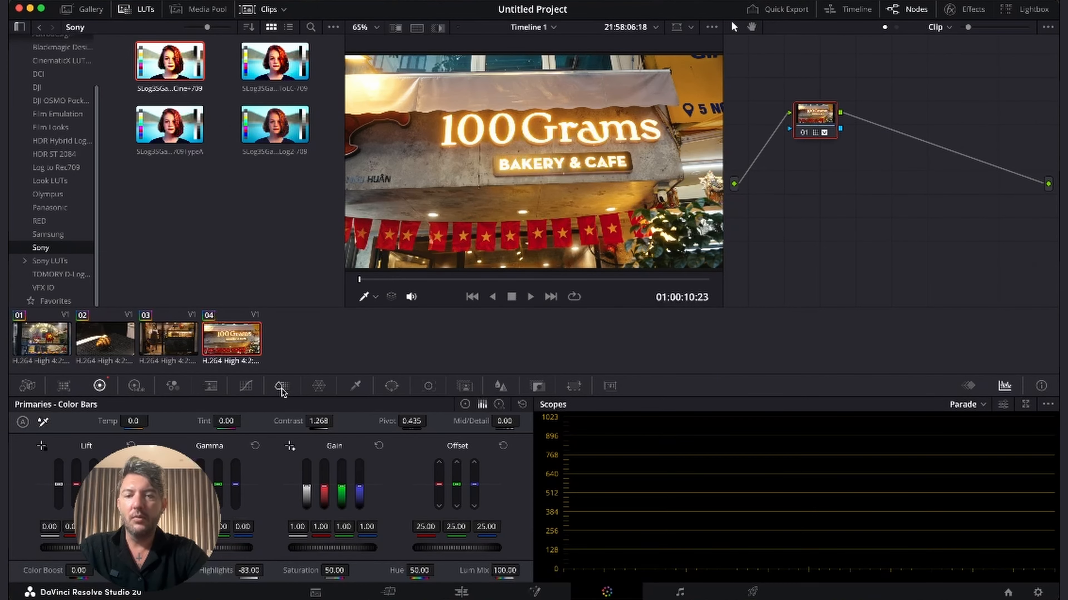
Add several control points along clip 04's custom curve and nudge them, keeping the curve close to the diagonal
{"action": "left_click", "coordinate": [246, 387]}
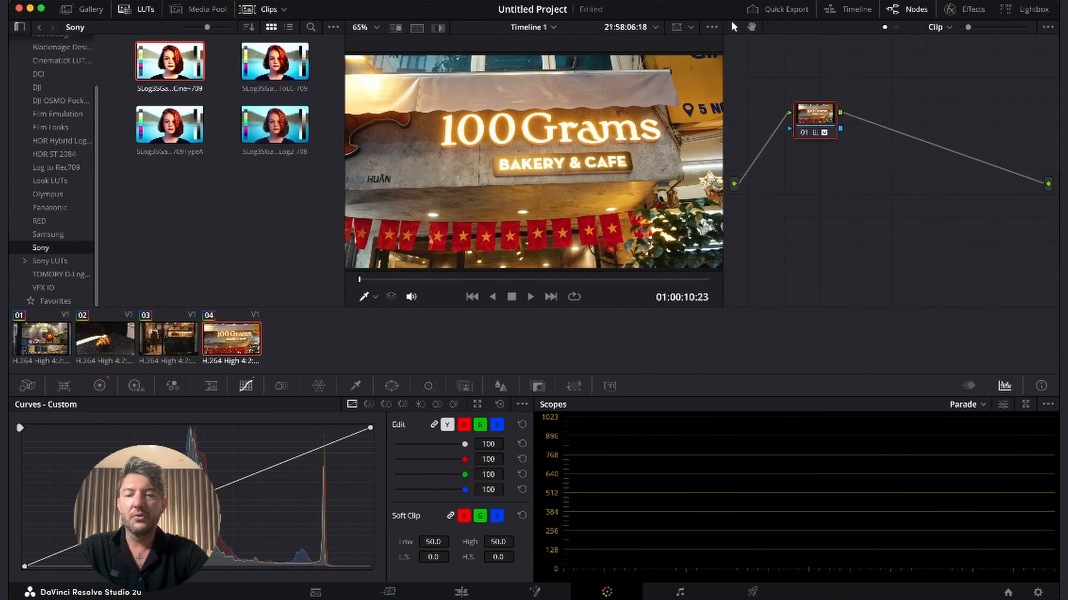
{"action": "left_click", "coordinate": [294, 456]}
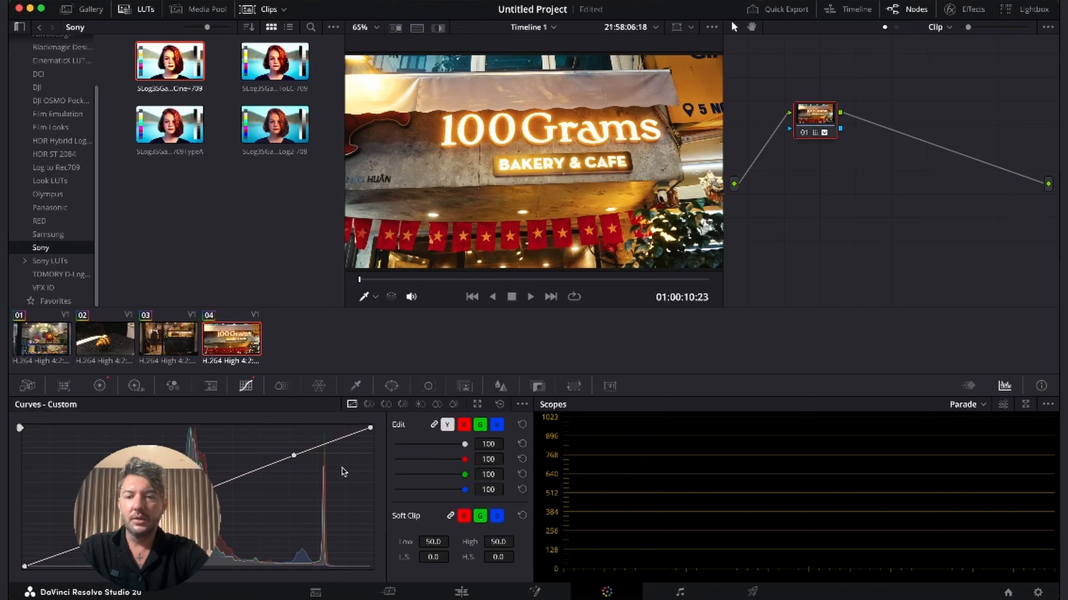
{"action": "left_click_drag", "start_coordinate": [294, 457], "coordinate": [248, 485]}
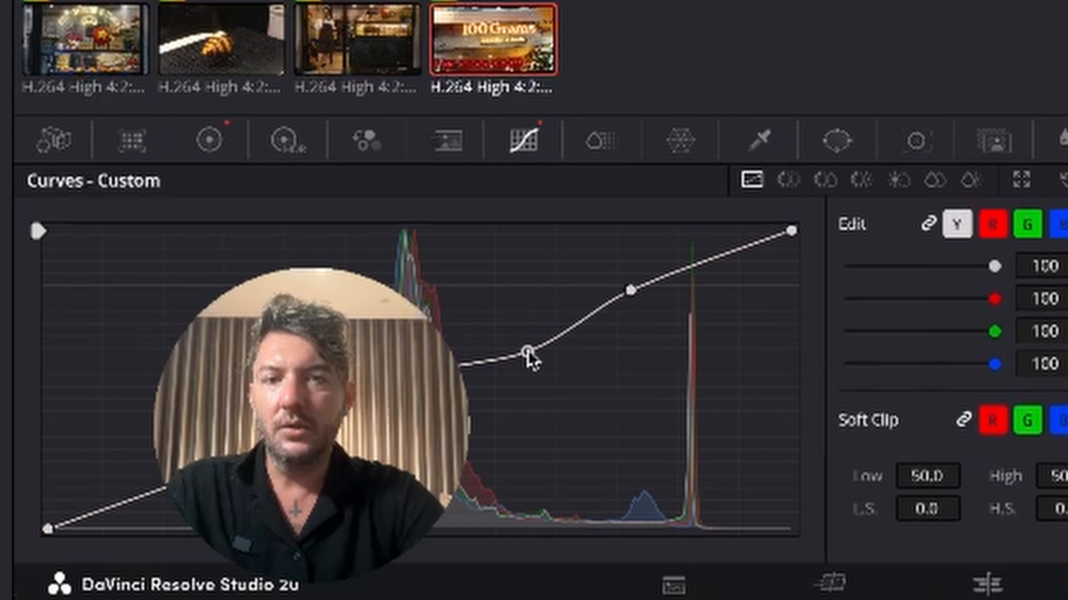
{"action": "left_click_drag", "start_coordinate": [528, 353], "coordinate": [525, 333]}
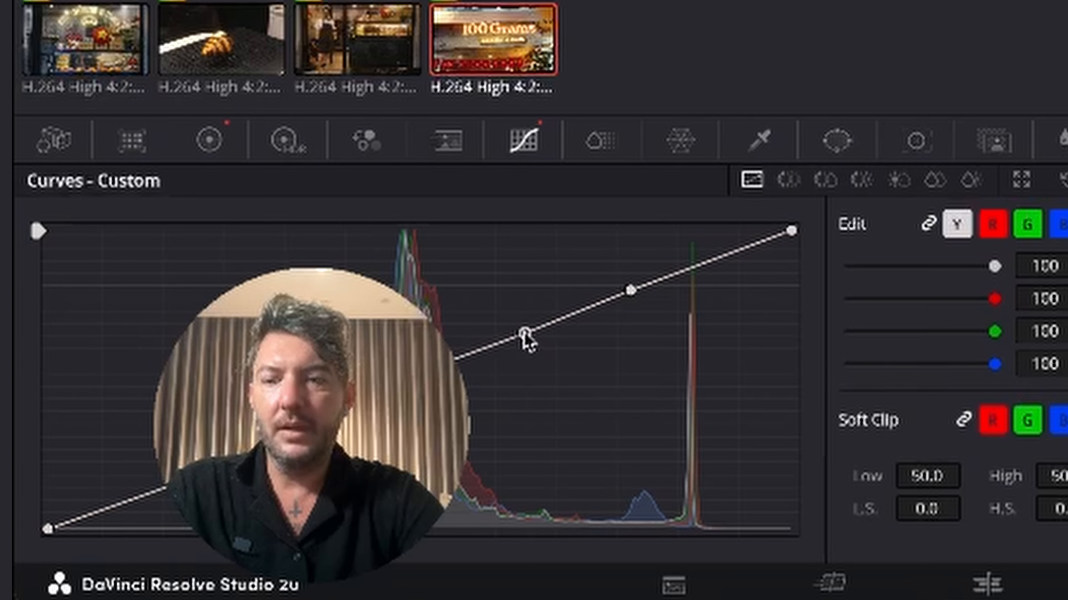
{"action": "left_click", "coordinate": [471, 352]}
{"action": "mouse_move", "coordinate": [470, 352]}
{"action": "left_mouse_down"}
{"action": "mouse_move", "coordinate": [473, 389]}
{"action": "mouse_move", "coordinate": [464, 351]}
{"action": "left_mouse_up"}
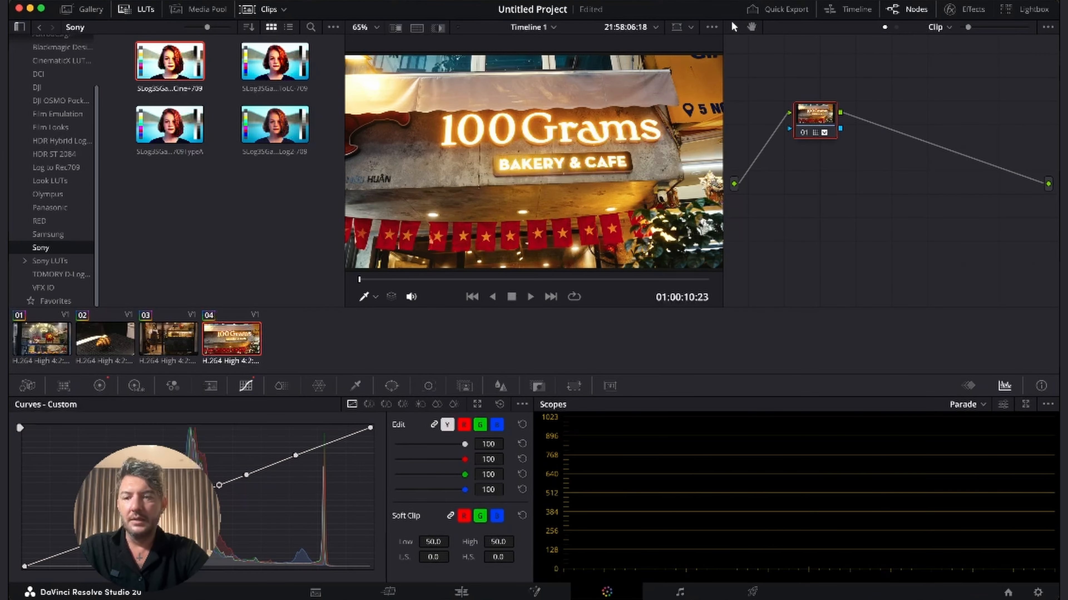
{"action": "mouse_move", "coordinate": [170, 507]}
{"action": "left_mouse_down"}
{"action": "mouse_move", "coordinate": [168, 460]}
{"action": "mouse_move", "coordinate": [169, 508]}
{"action": "left_mouse_up"}
Adjust clip 04's primaries with master lift at 0.01, a slight gamma tweak, master gain at 1.04 and offset at 22.00
{"action": "left_click", "coordinate": [100, 386]}
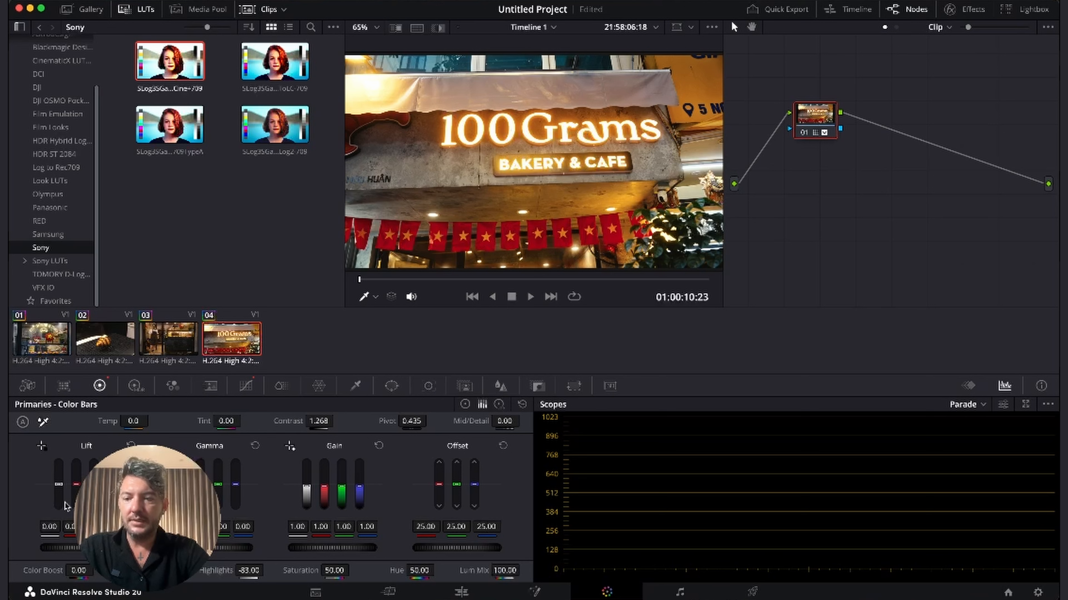
{"action": "left_click_drag", "start_coordinate": [86, 548], "coordinate": [93, 548]}
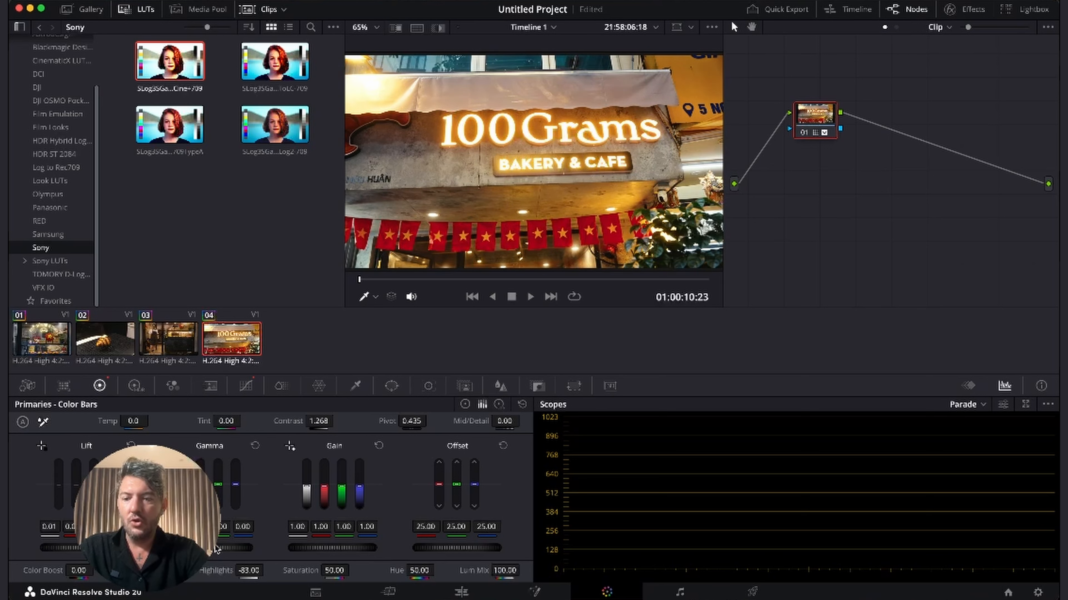
{"action": "left_click_drag", "start_coordinate": [202, 548], "coordinate": [204, 548]}
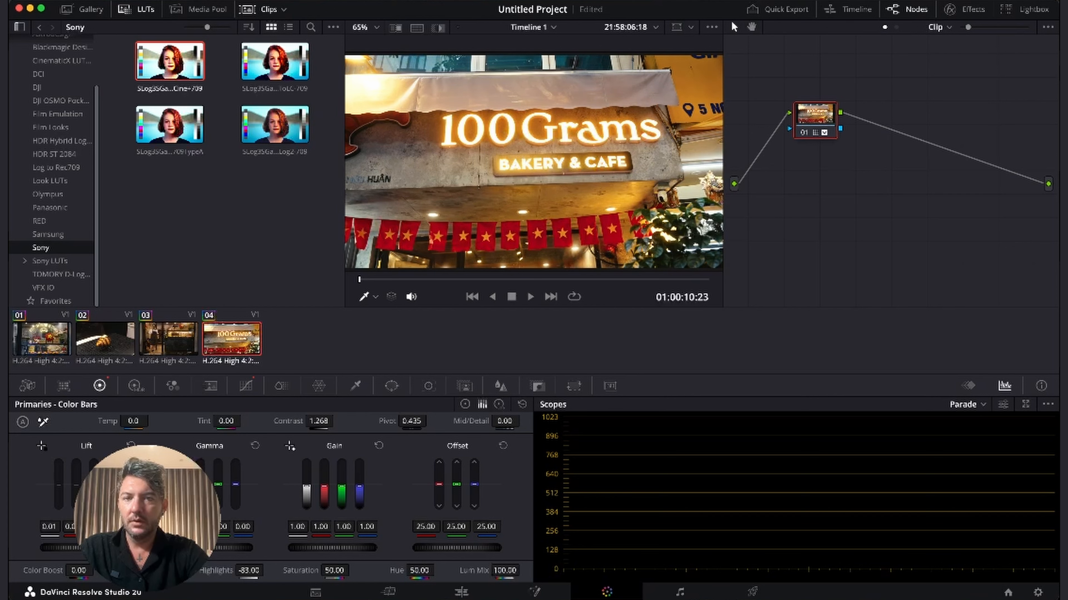
{"action": "left_click_drag", "start_coordinate": [332, 548], "coordinate": [303, 548]}
{"action": "left_click_drag", "start_coordinate": [376, 501], "coordinate": [324, 489]}
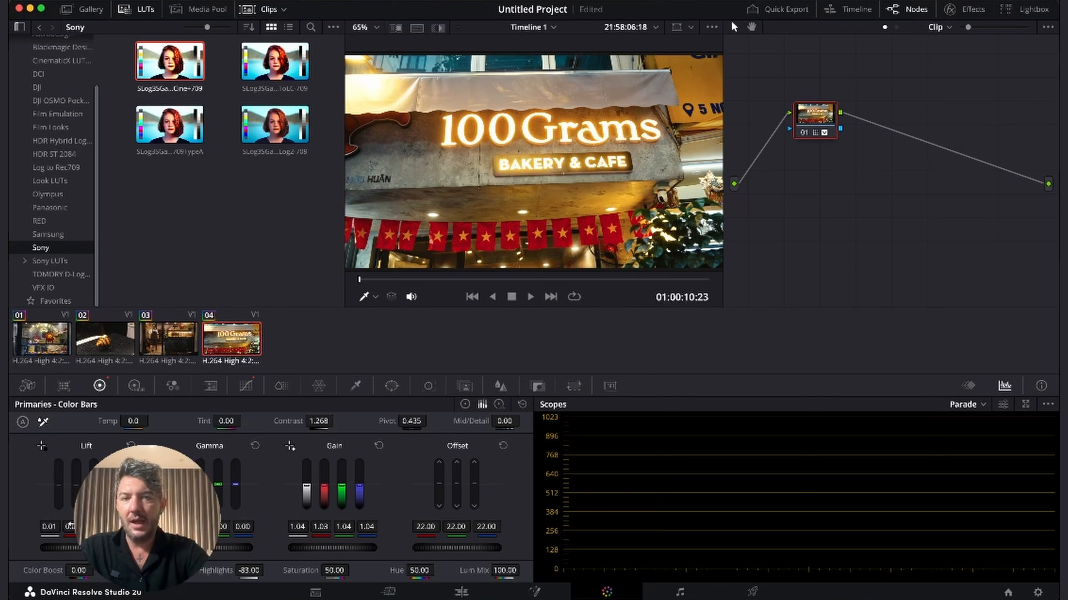
Fine-tune clip 04's red lift and set its green gain to 1.03
{"action": "left_click_drag", "start_coordinate": [70, 525], "coordinate": [66, 526]}
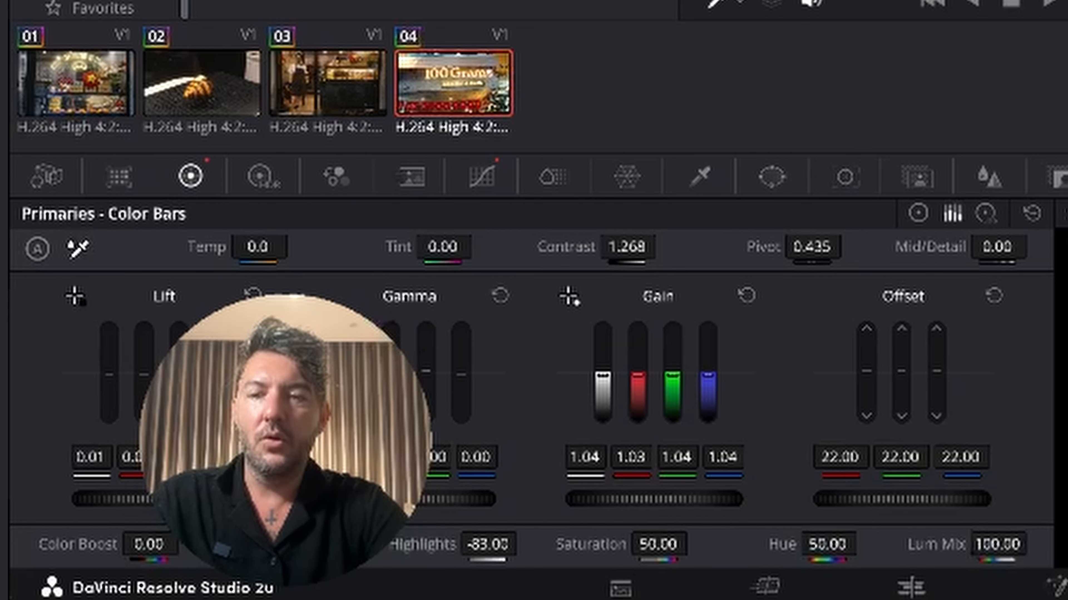
{"action": "left_click_drag", "start_coordinate": [676, 457], "coordinate": [668, 456]}
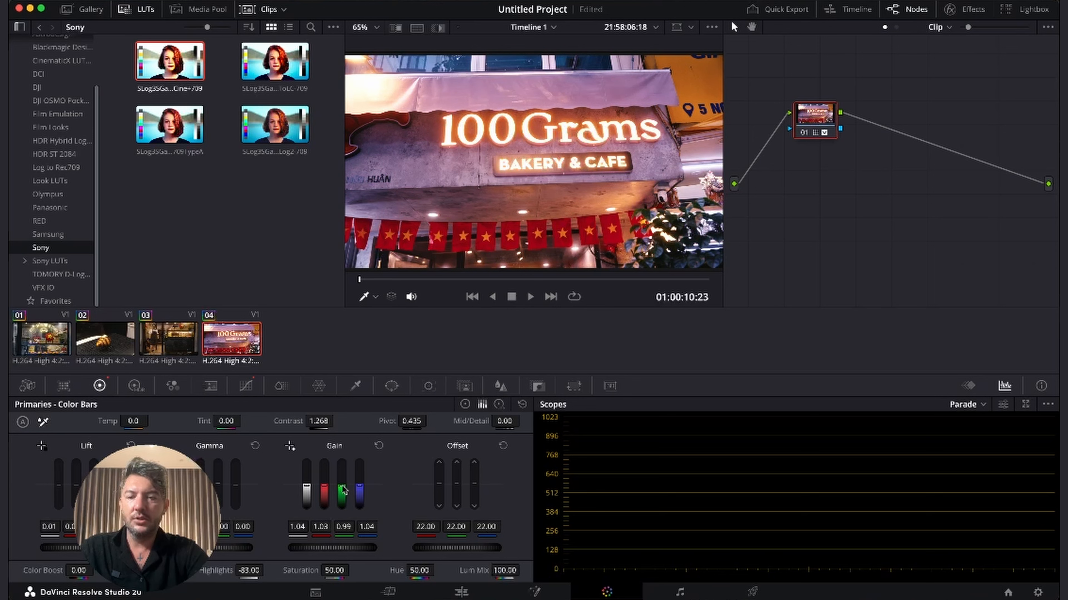
{"action": "left_click_drag", "start_coordinate": [343, 490], "coordinate": [343, 480]}
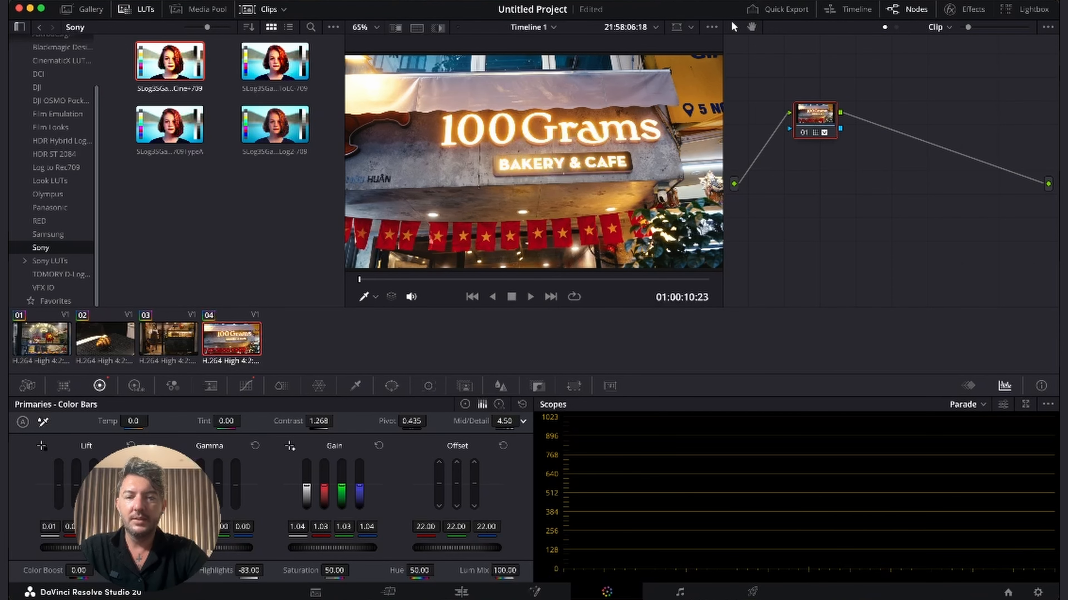
Brighten clip 03 with a primary correction and select clip 02 to check its grade
{"action": "left_click", "coordinate": [173, 349]}
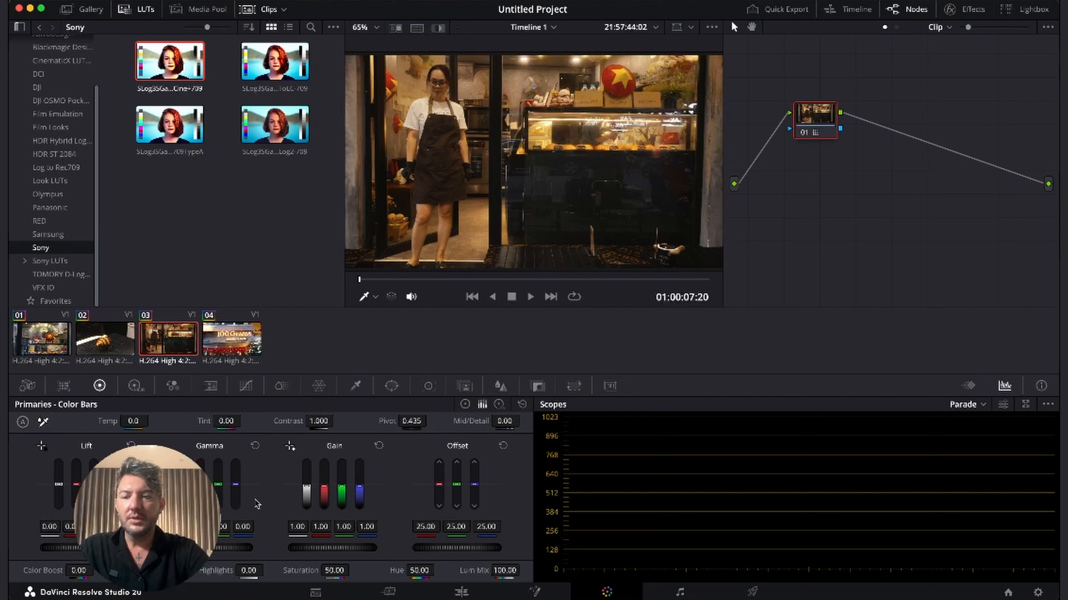
{"action": "middle_click", "coordinate": [98, 351]}
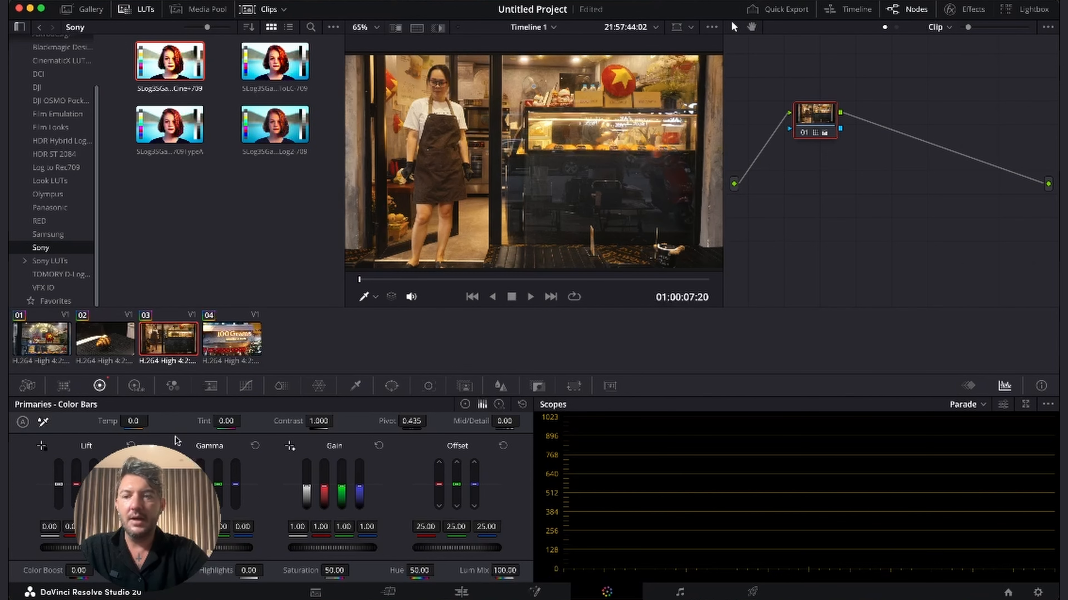
{"action": "left_click", "coordinate": [98, 351]}
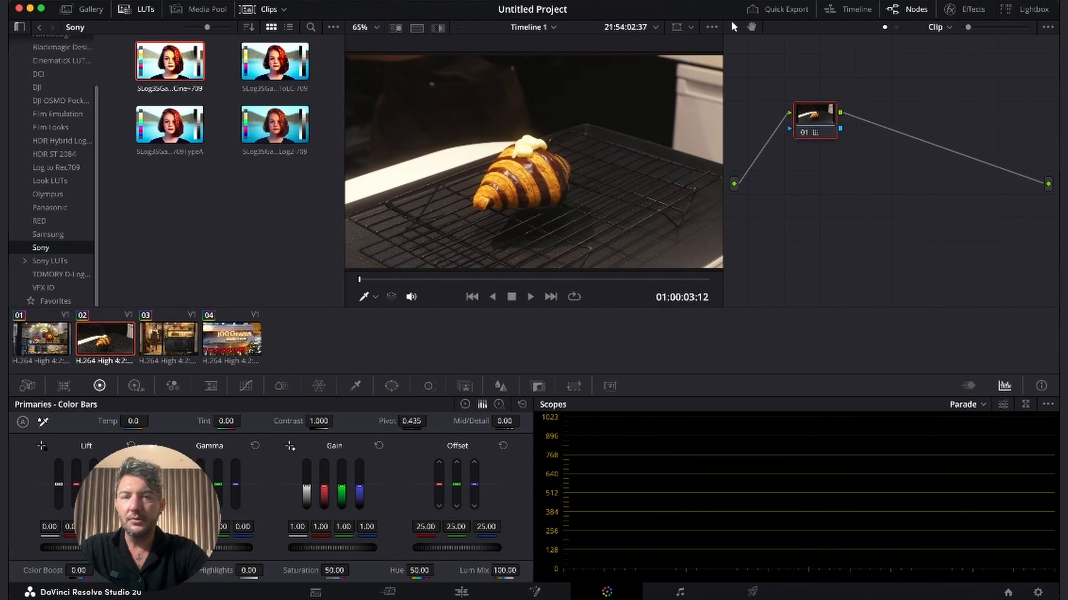
{"action": "key", "text": "super+v"}
Switch to the Edit page and add Cold Cracks Us - TrackTribe.mp3 from the Chill-LoFi music folder to Audio 1 at the timeline start
{"action": "key", "text": "shift+4"}
{"action": "left_click", "coordinate": [261, 350]}
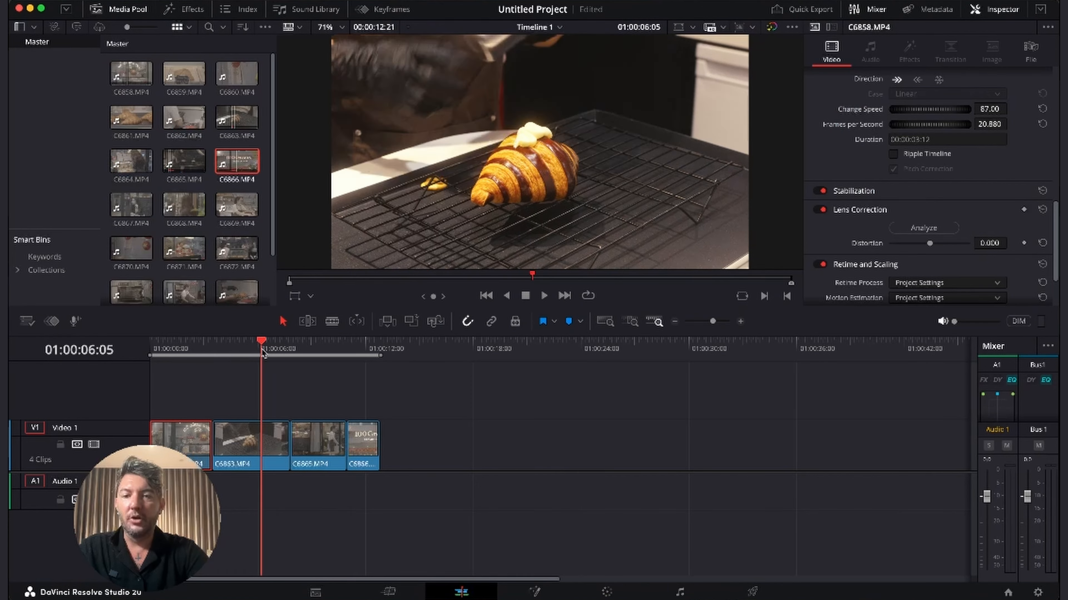
{"action": "key", "text": "End"}
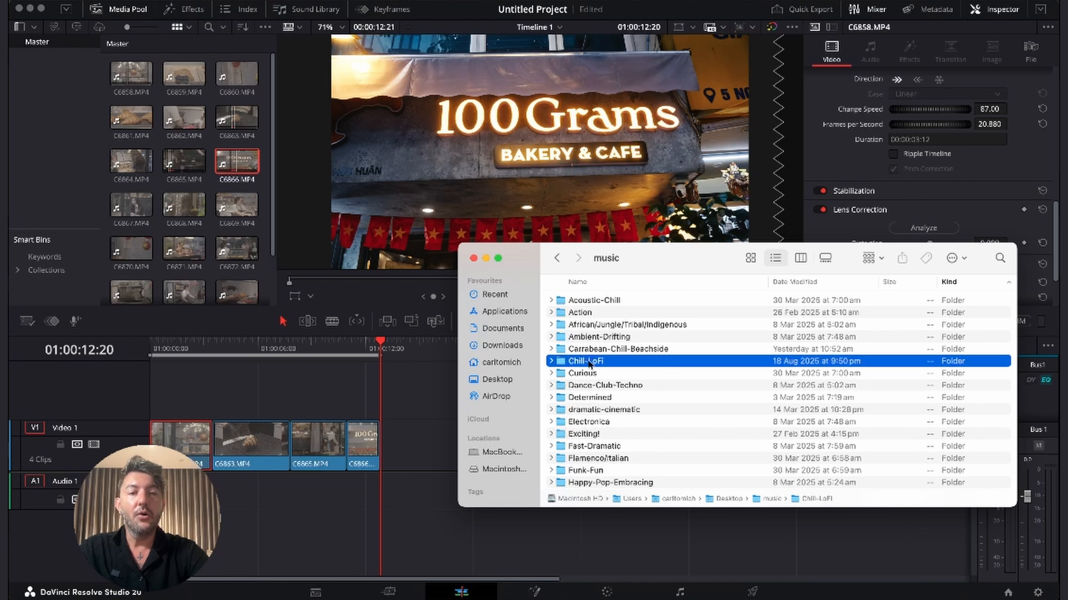
{"action": "double_click", "coordinate": [588, 360]}
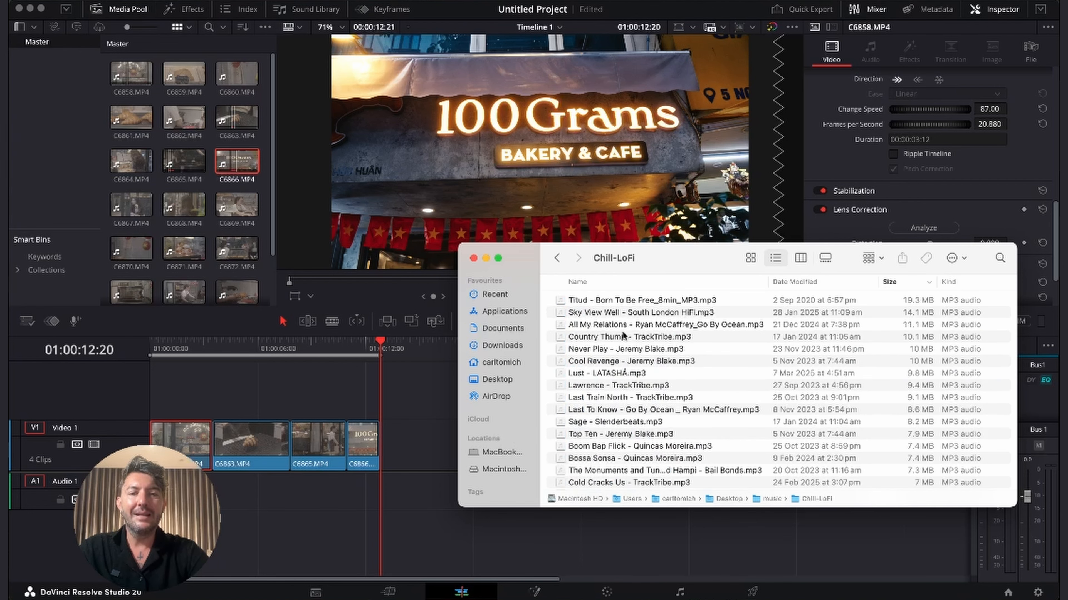
{"action": "scroll", "coordinate": [615, 343], "scroll_direction": "down", "scroll_amount": 6}
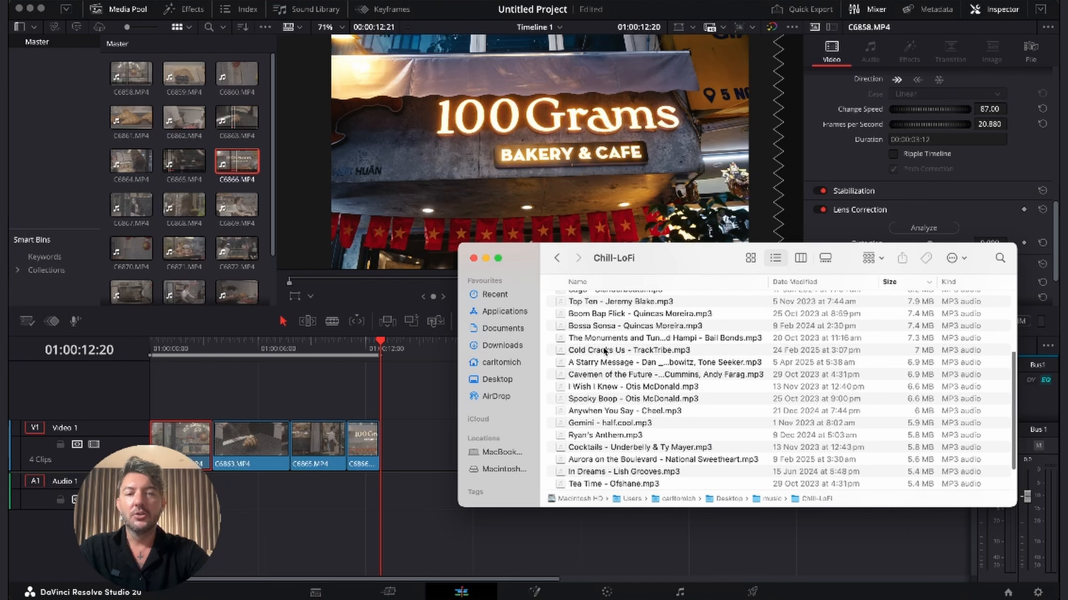
{"action": "left_click_drag", "start_coordinate": [603, 350], "coordinate": [336, 488]}
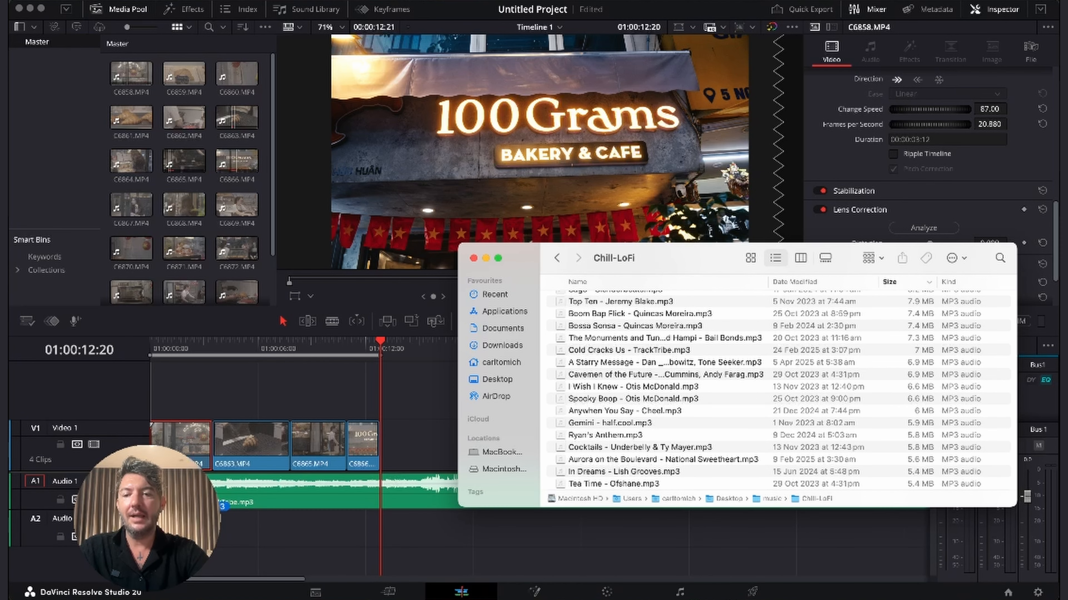
{"action": "left_click_drag", "start_coordinate": [215, 497], "coordinate": [213, 497]}
Play the opening with the music and shift clips C6863, C6865 and C6866 earlier so each overwrites the preceding clip's end, with C6865 starting at 01:00:04:03
{"action": "left_click", "coordinate": [202, 348]}
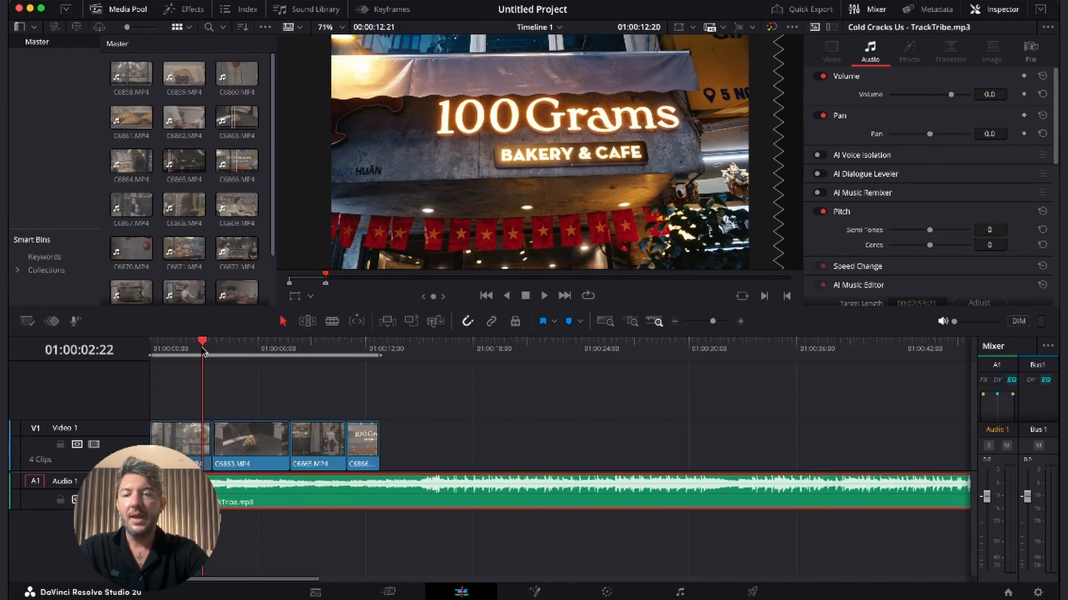
{"action": "left_click_drag", "start_coordinate": [203, 349], "coordinate": [150, 349]}
{"action": "key", "text": "space"}
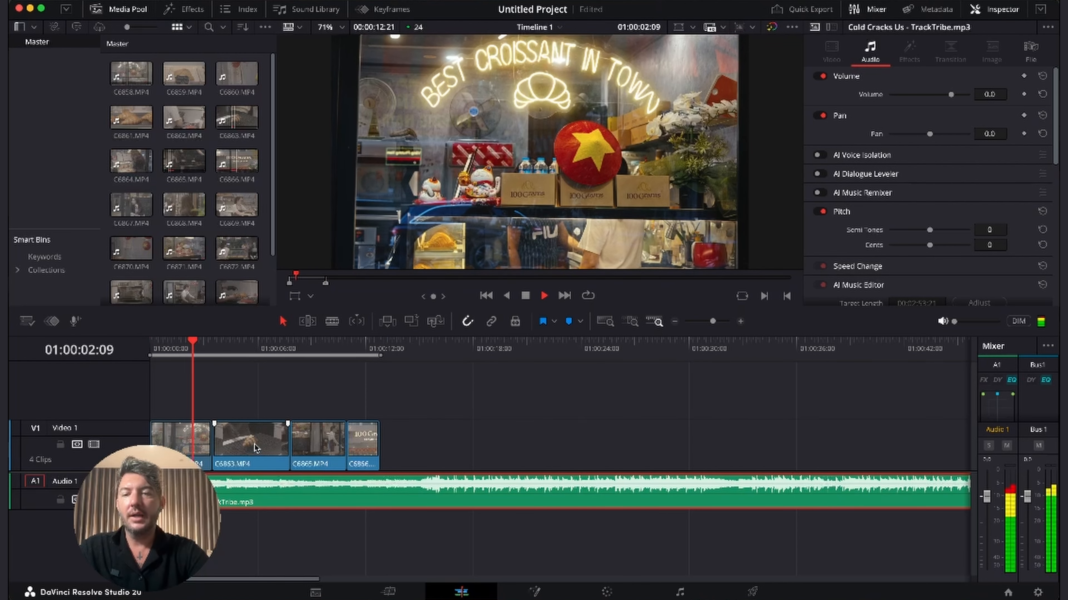
{"action": "left_click_drag", "start_coordinate": [256, 448], "coordinate": [241, 448]}
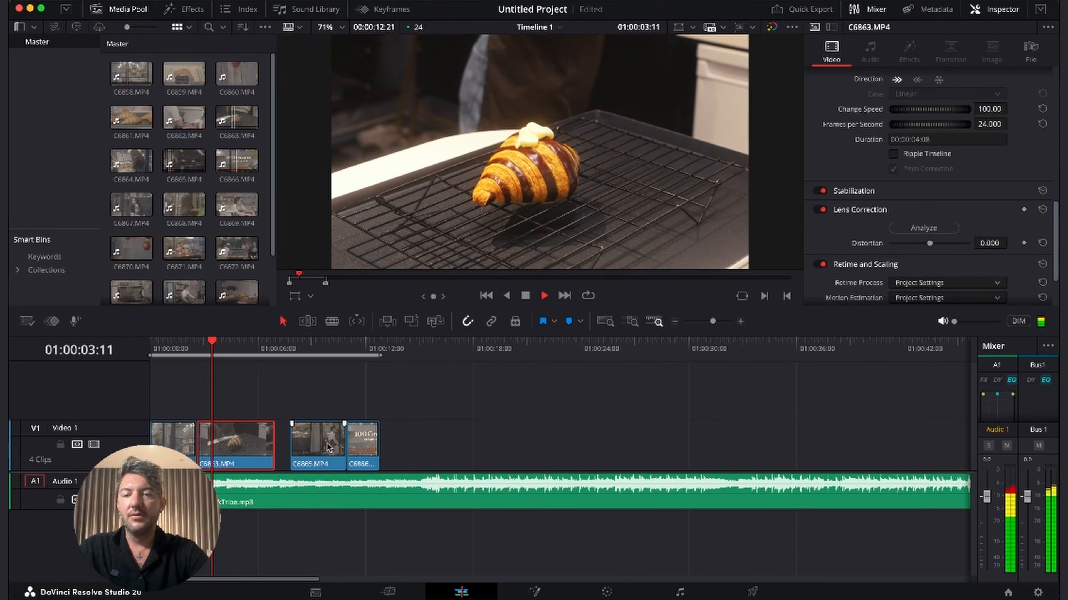
{"action": "key", "text": "space"}
{"action": "left_click_drag", "start_coordinate": [329, 448], "coordinate": [263, 449]}
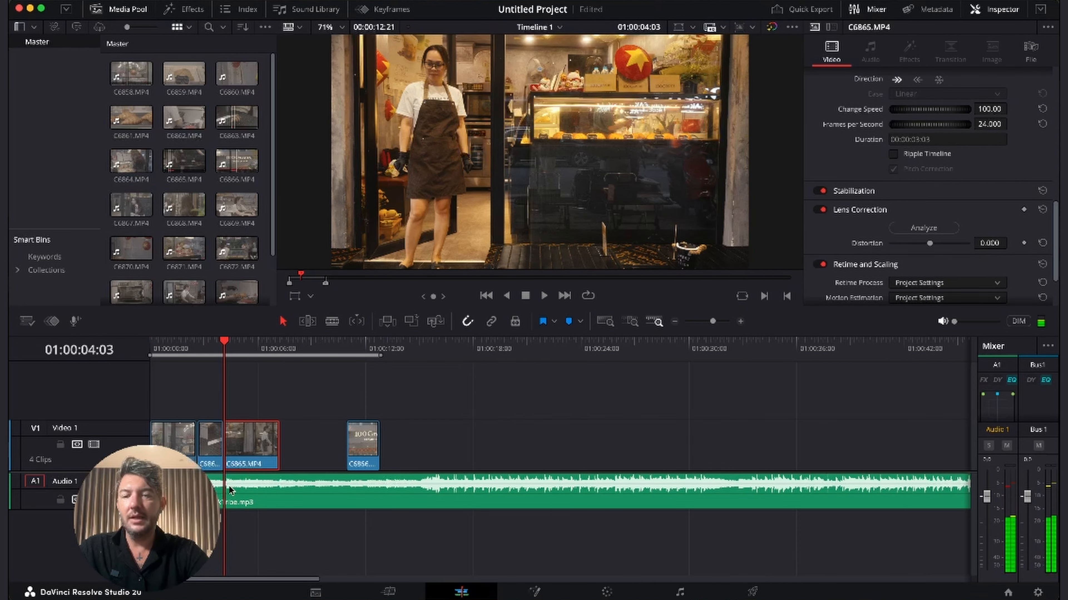
{"action": "left_click_drag", "start_coordinate": [352, 452], "coordinate": [255, 451]}
Split the music at 01:00:07:06, where the last video clip ends, and delete the remainder
{"action": "left_click", "coordinate": [289, 351]}
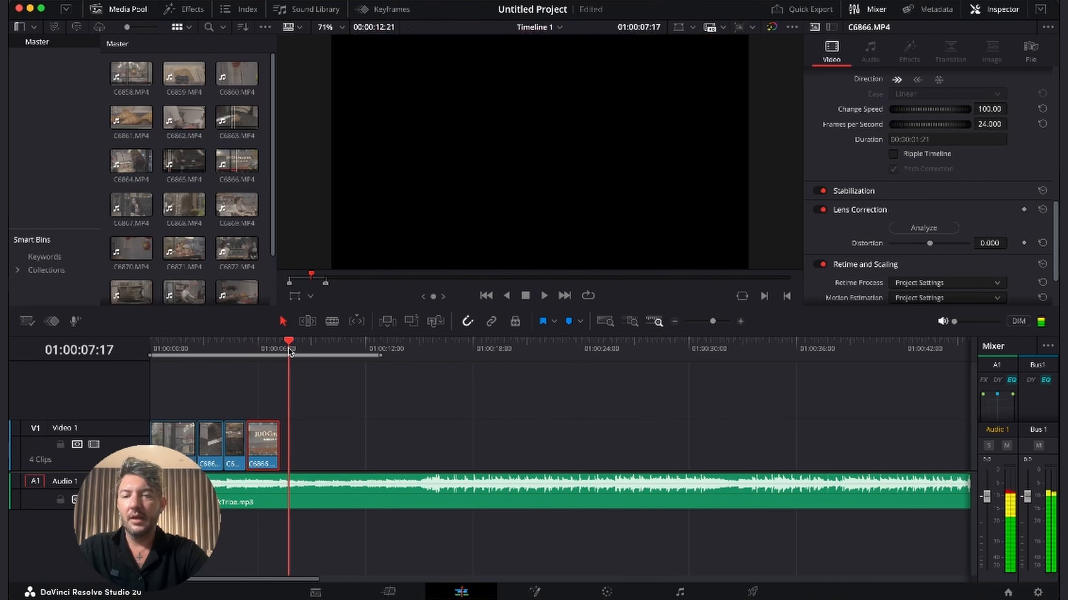
{"action": "left_click_drag", "start_coordinate": [288, 350], "coordinate": [281, 351]}
{"action": "key", "text": "super+b"}
{"action": "left_click", "coordinate": [328, 494]}
{"action": "key", "text": "BackSpace"}
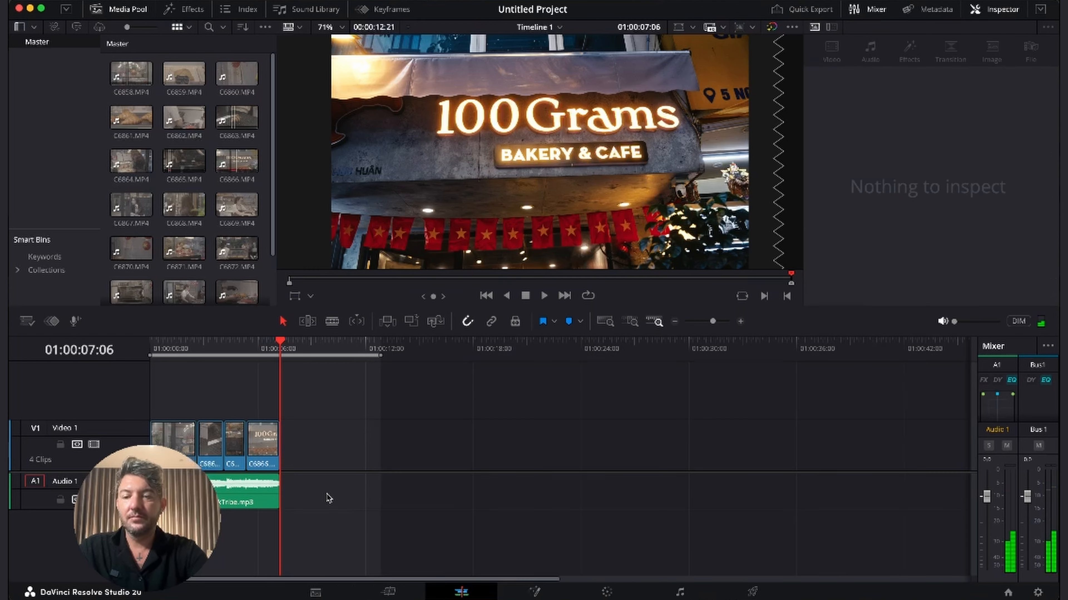
Set the timeline's out point at the end of the last clip and scrub through the shortened edit
{"action": "mouse_move", "coordinate": [151, 349]}
{"action": "left_mouse_down"}
{"action": "mouse_move", "coordinate": [278, 350]}
{"action": "mouse_move", "coordinate": [150, 351]}
{"action": "left_mouse_up"}
{"action": "key", "text": "o"}
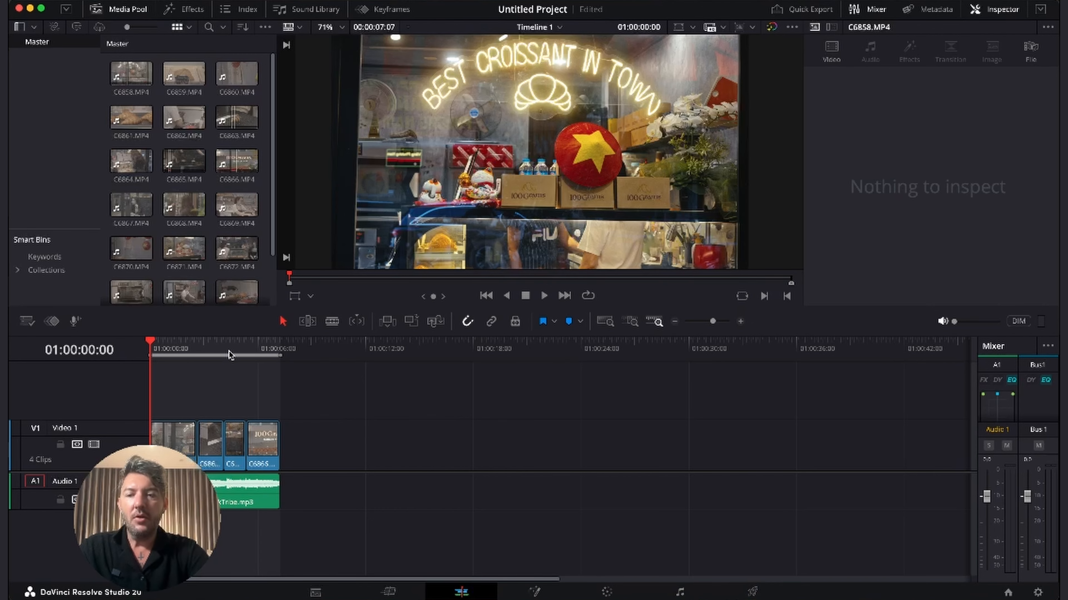
{"action": "left_click", "coordinate": [280, 354]}
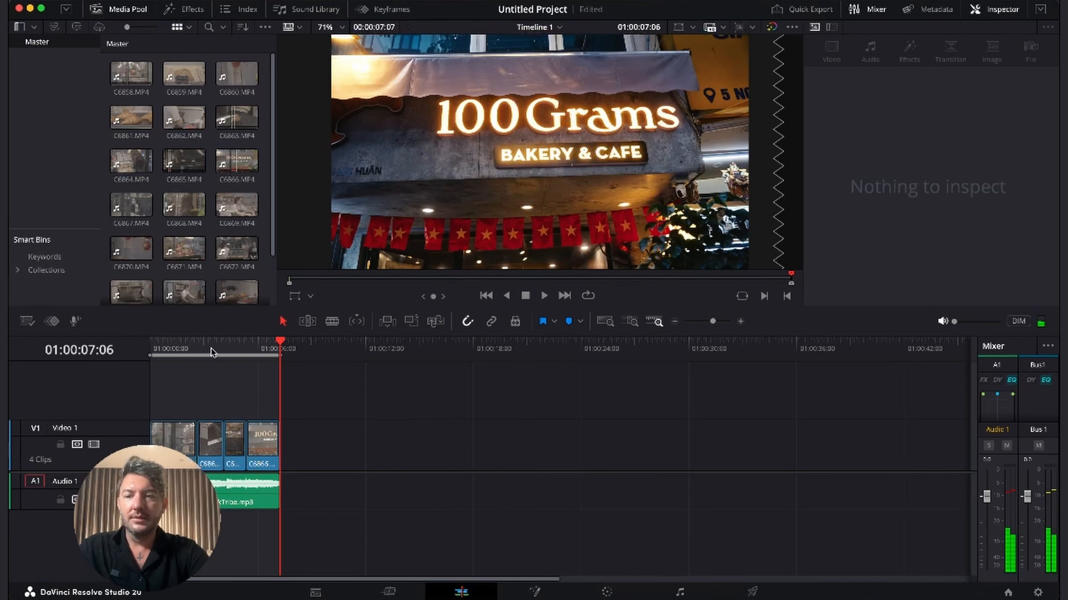
{"action": "left_click", "coordinate": [224, 340]}
{"action": "left_click_drag", "start_coordinate": [222, 337], "coordinate": [280, 346]}
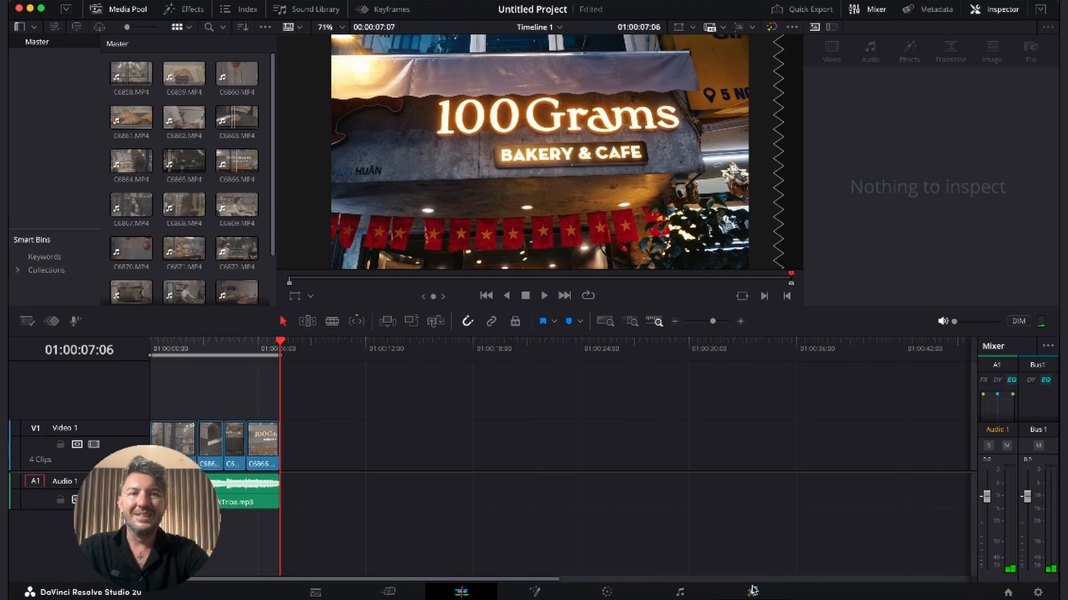
Go to the Deliver page and set the project's timeline resolution to 3840 x 2160 Ultra HD, saving the project settings
{"action": "left_click", "coordinate": [752, 590]}
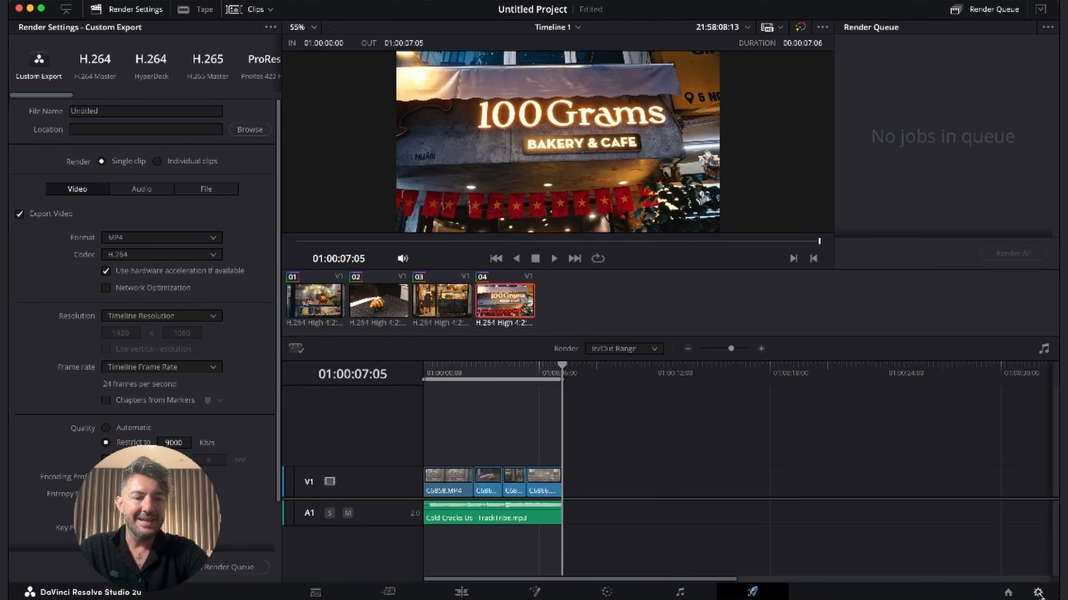
{"action": "left_click", "coordinate": [1038, 593]}
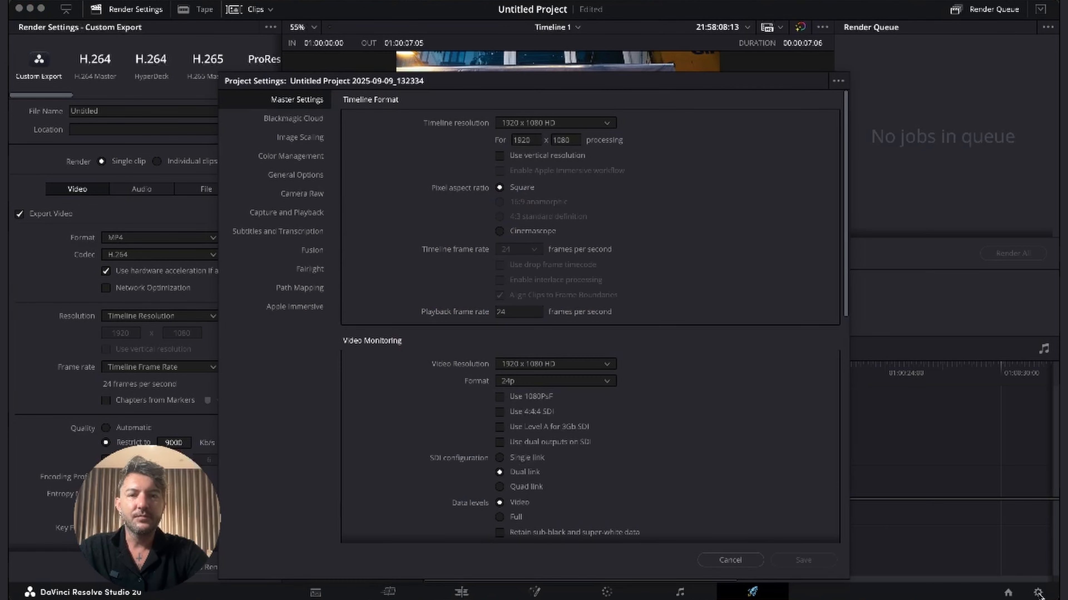
{"action": "left_click", "coordinate": [567, 124]}
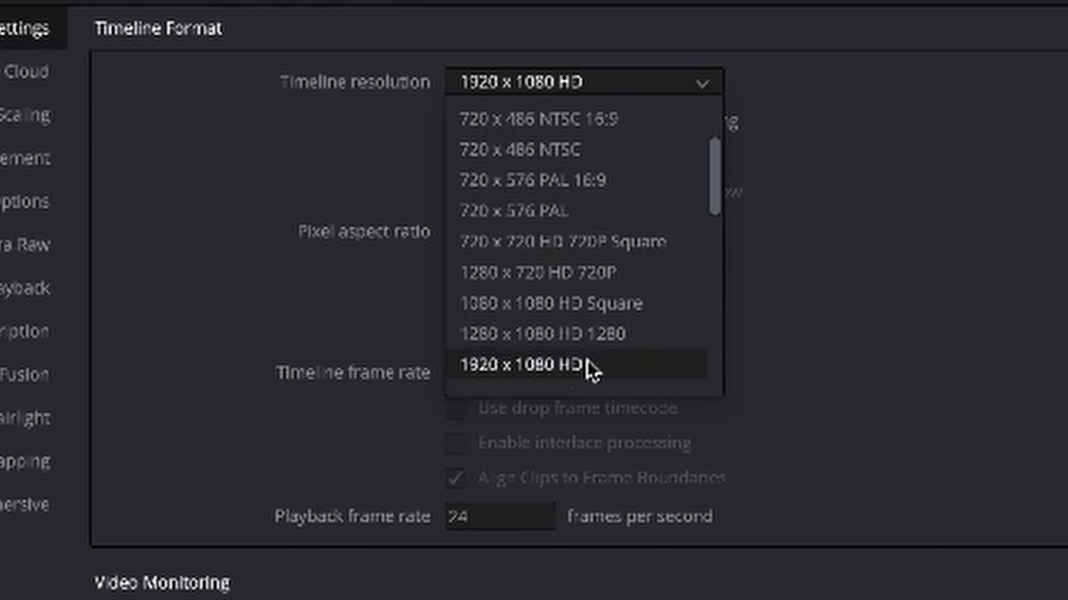
{"action": "left_click", "coordinate": [591, 369]}
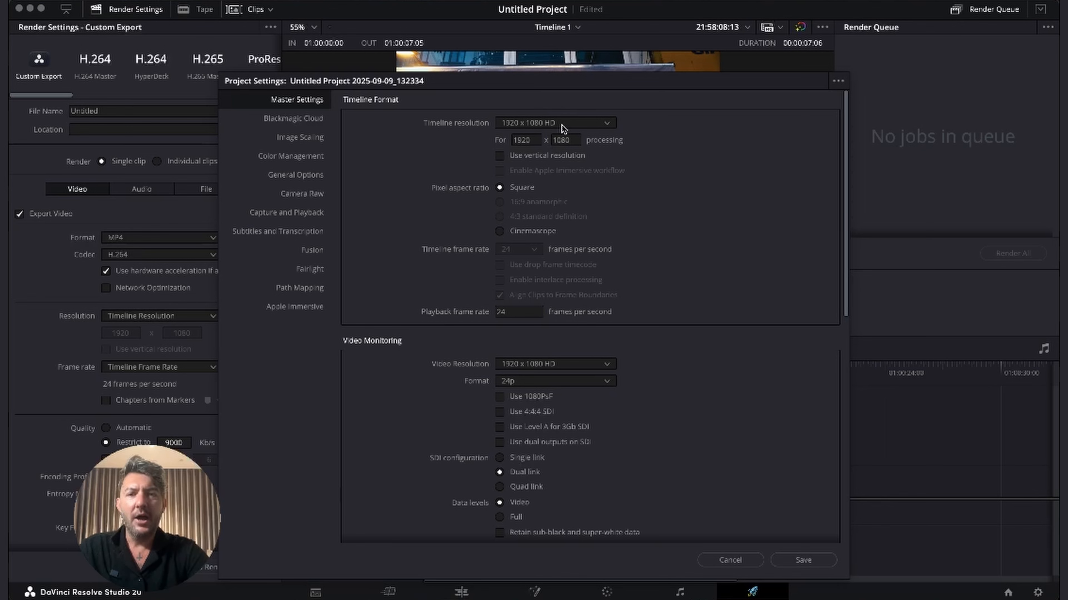
{"action": "left_click", "coordinate": [564, 124]}
{"action": "left_click", "coordinate": [554, 220]}
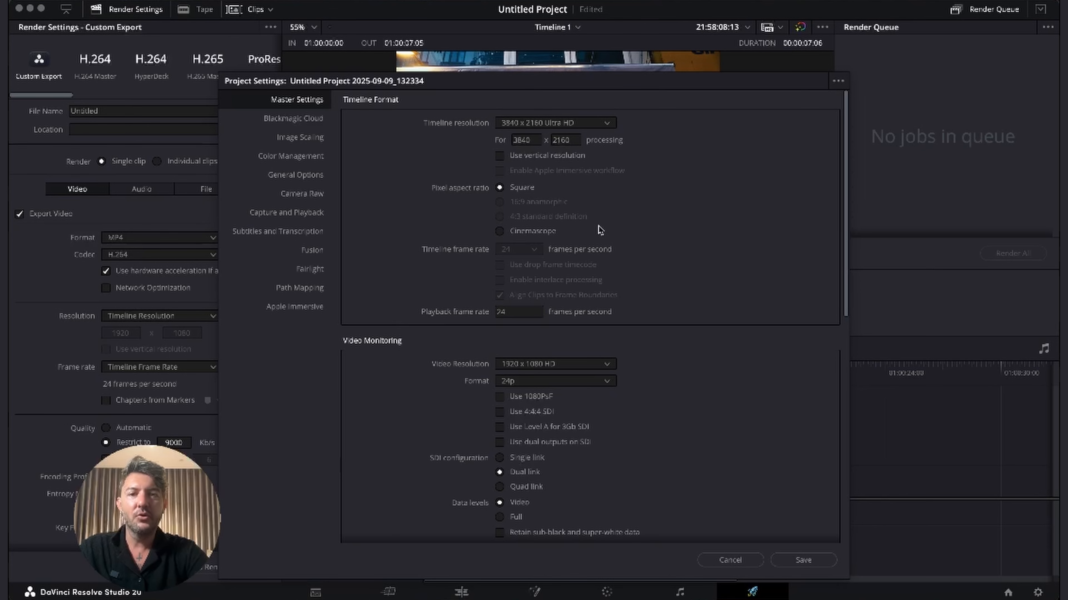
{"action": "left_click", "coordinate": [804, 561]}
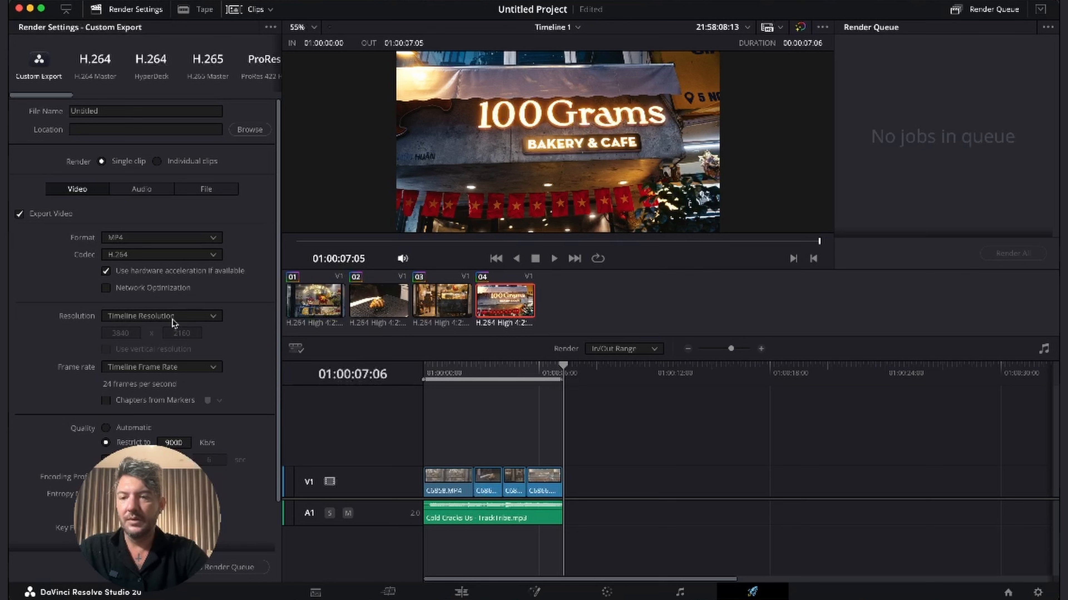
Configure the export with timeline resolution, automatic quality, MP4 format and the H.264 codec
{"action": "left_click", "coordinate": [174, 322]}
{"action": "left_click", "coordinate": [170, 319]}
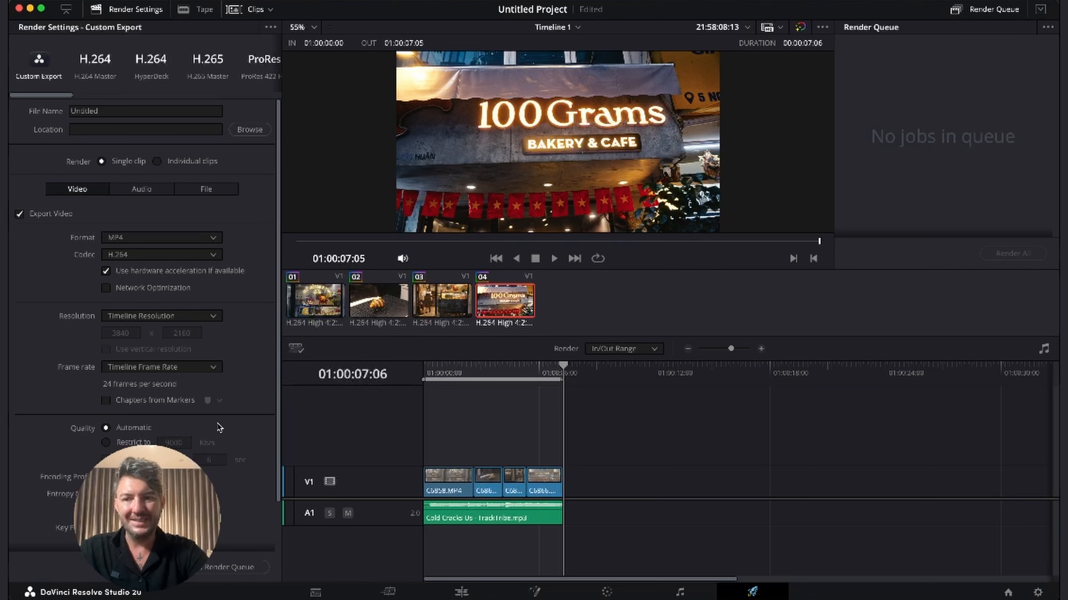
{"action": "left_click", "coordinate": [170, 244]}
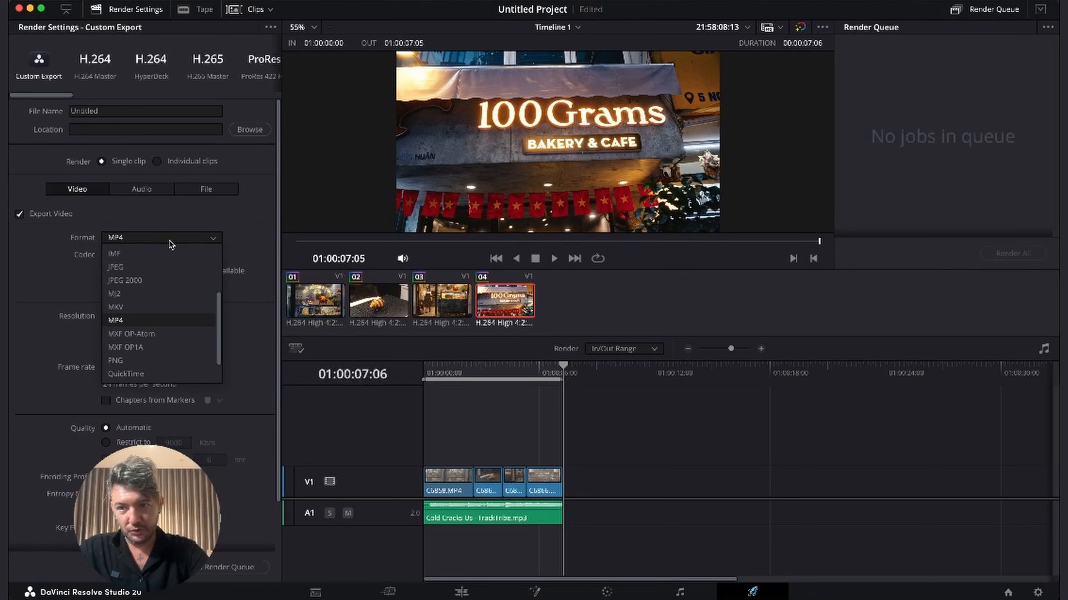
{"action": "scroll", "coordinate": [172, 295], "scroll_direction": "down", "scroll_amount": 3}
{"action": "scroll", "coordinate": [173, 319], "scroll_direction": "up", "scroll_amount": 4}
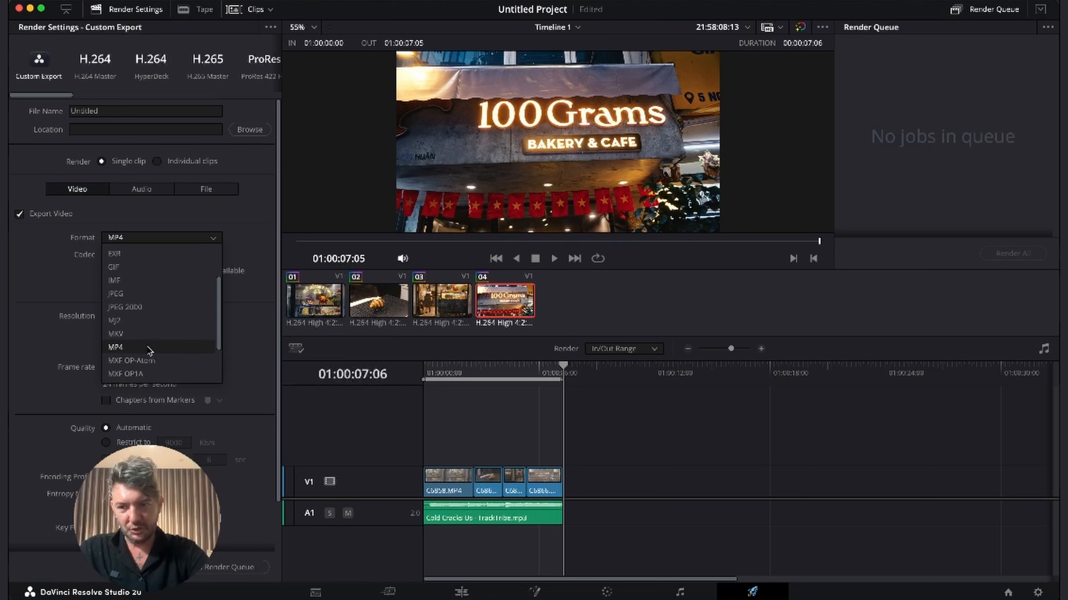
{"action": "left_click", "coordinate": [148, 348]}
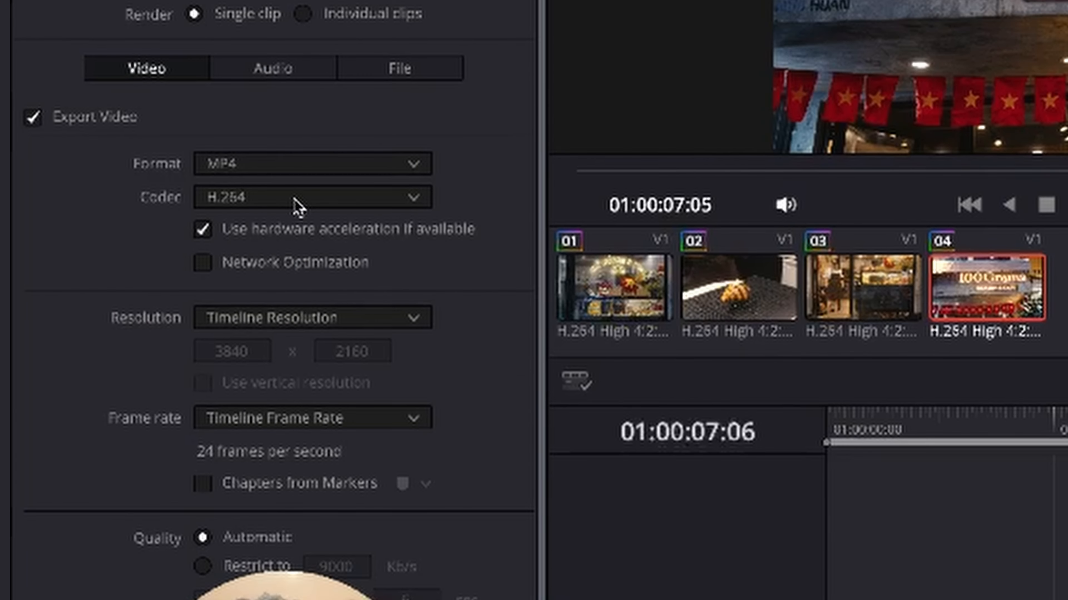
{"action": "left_click", "coordinate": [153, 257]}
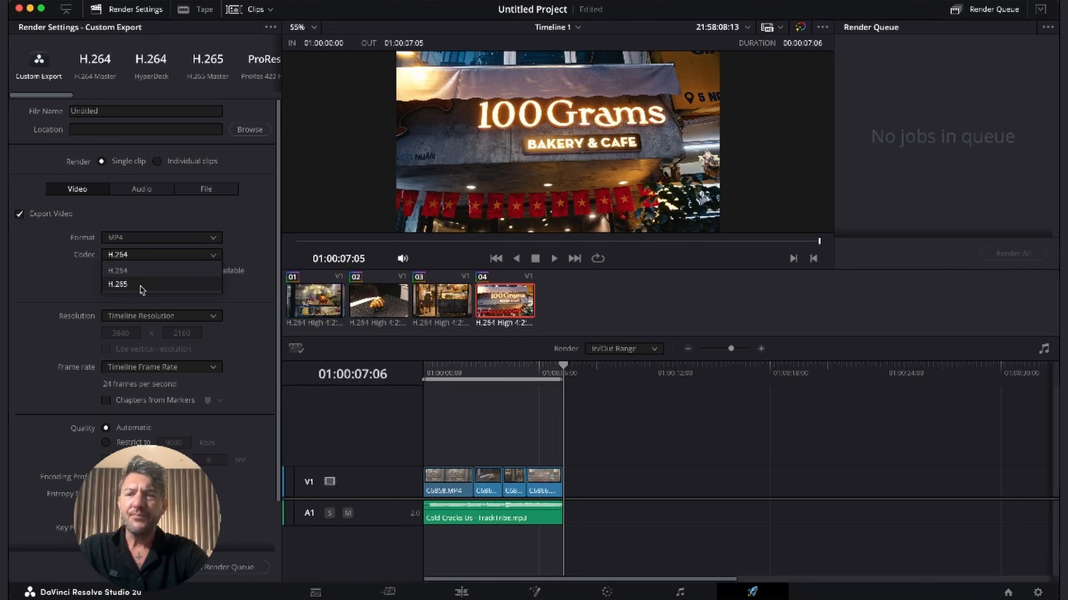
{"action": "left_click", "coordinate": [129, 272]}
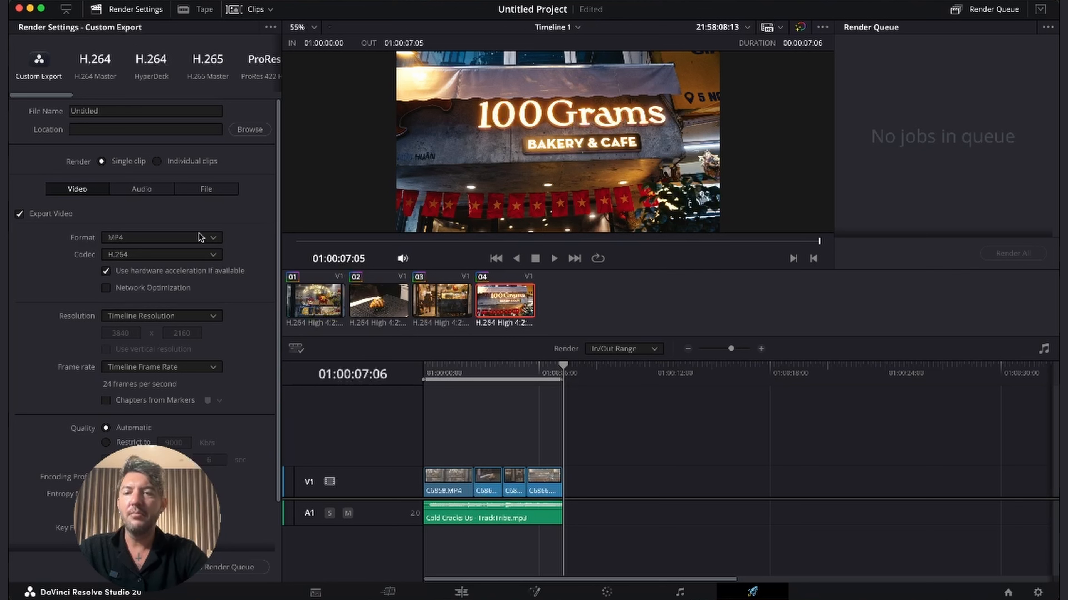
Set the render destination to the Desktop with the file name TestVideo
{"action": "scroll", "coordinate": [184, 427], "scroll_direction": "down", "scroll_amount": 5}
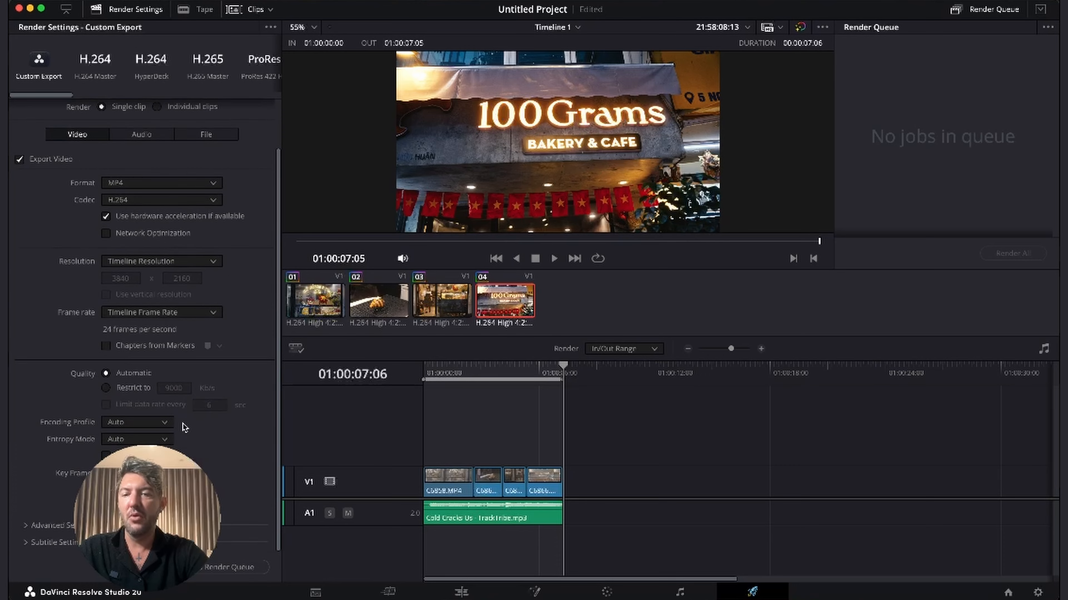
{"action": "left_click", "coordinate": [231, 567]}
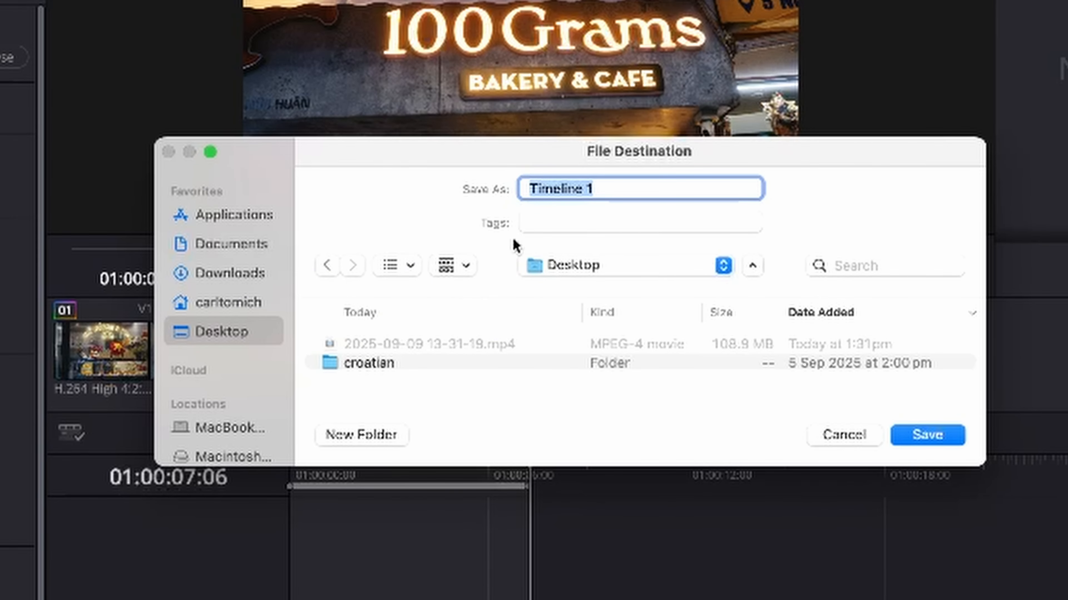
{"action": "double_click", "coordinate": [602, 192]}
{"action": "key", "text": "super+a"}
{"action": "type", "text": "TestVideo"}
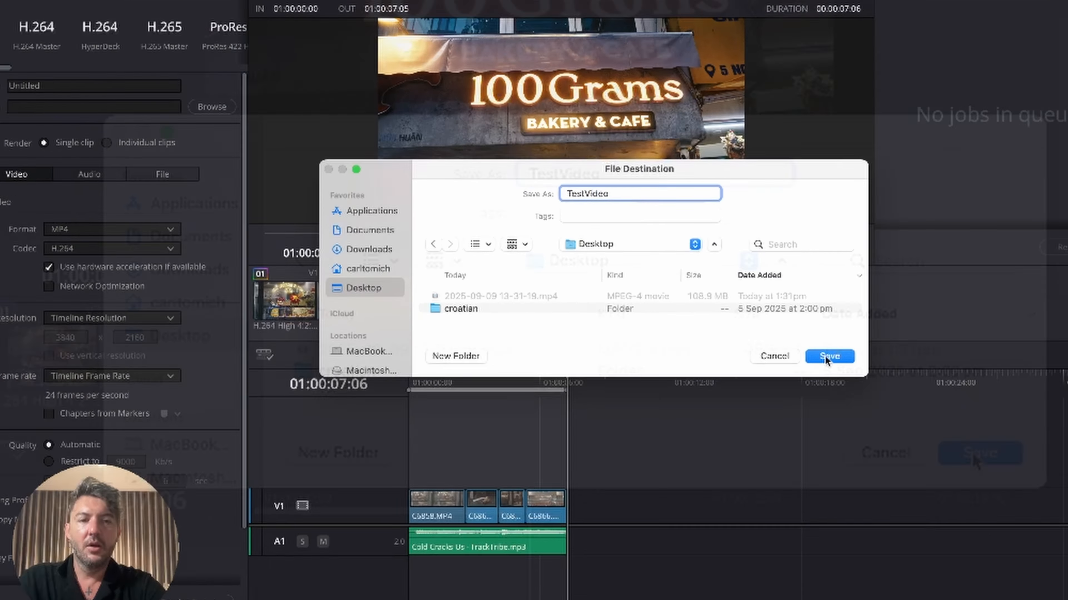
{"action": "left_click", "coordinate": [828, 357]}
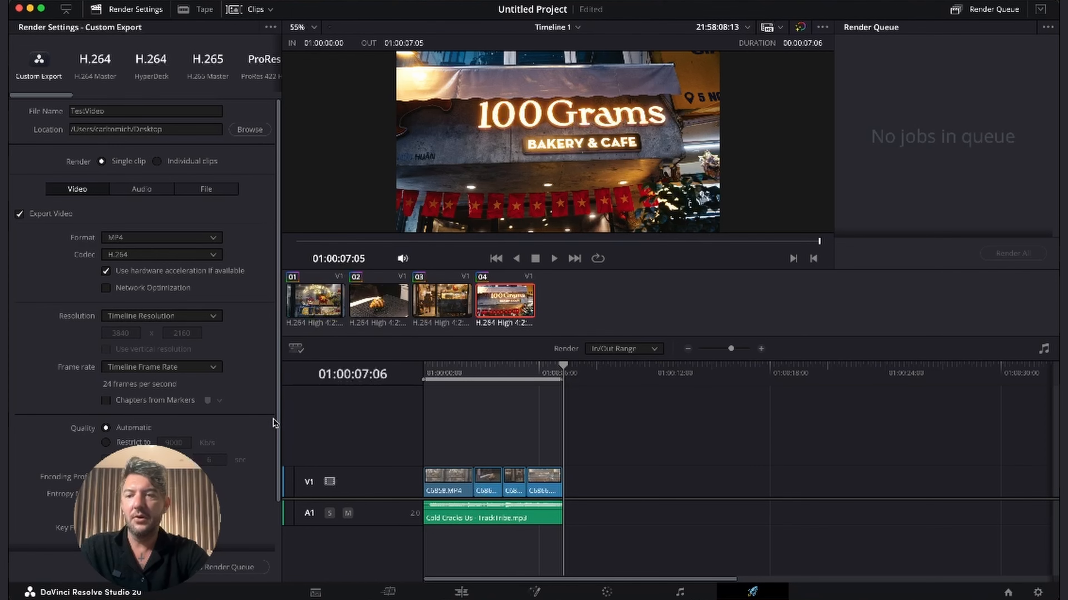
Queue and render the entire timeline as TestVideo, and return to the Edit page
{"action": "scroll", "coordinate": [273, 420], "scroll_direction": "down", "scroll_amount": 3}
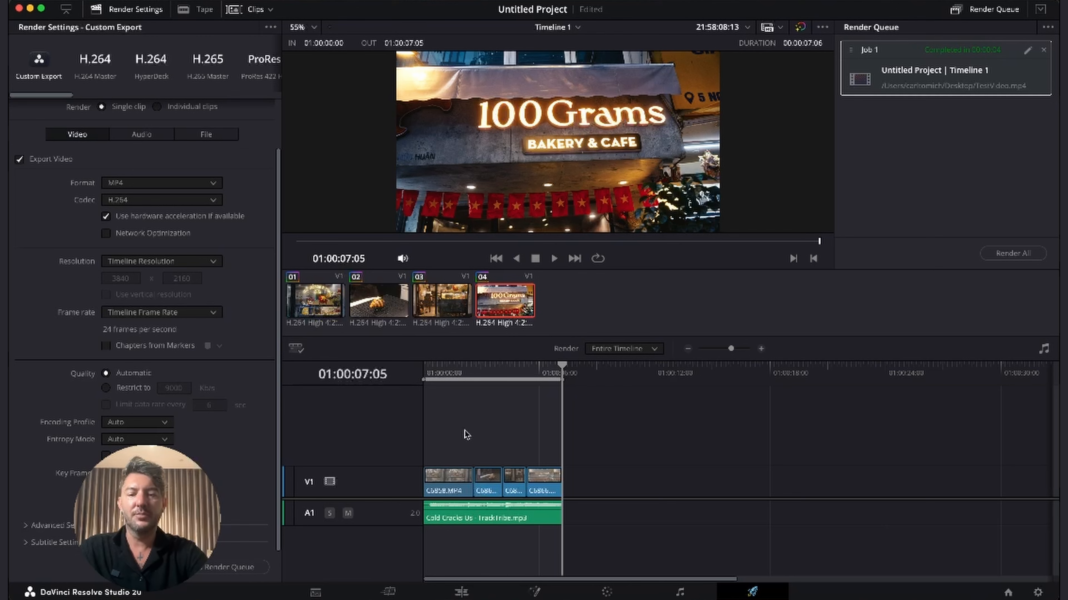
{"action": "left_click", "coordinate": [461, 592]}
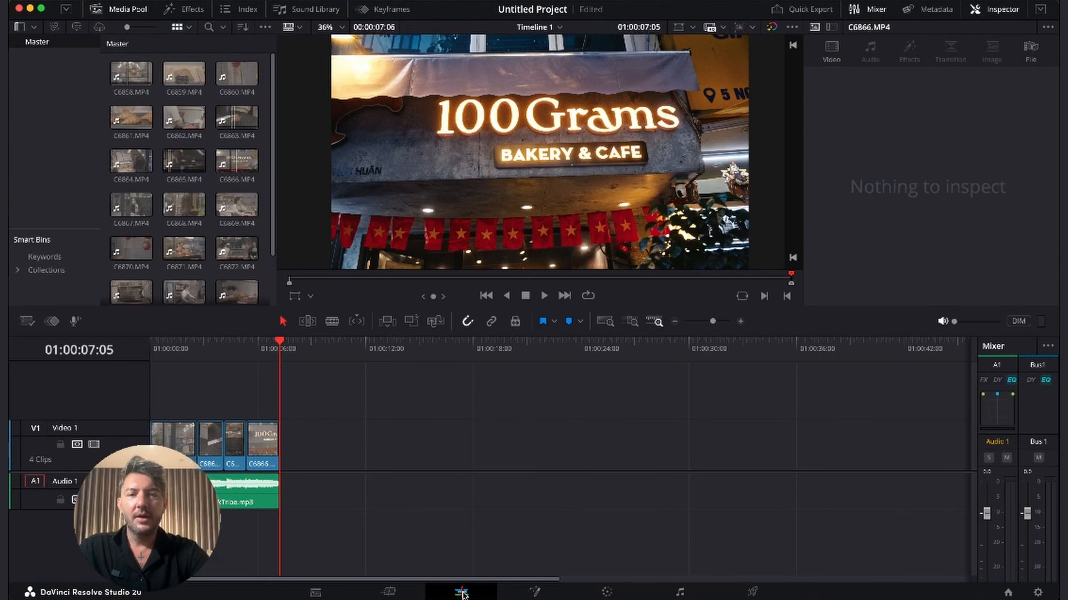